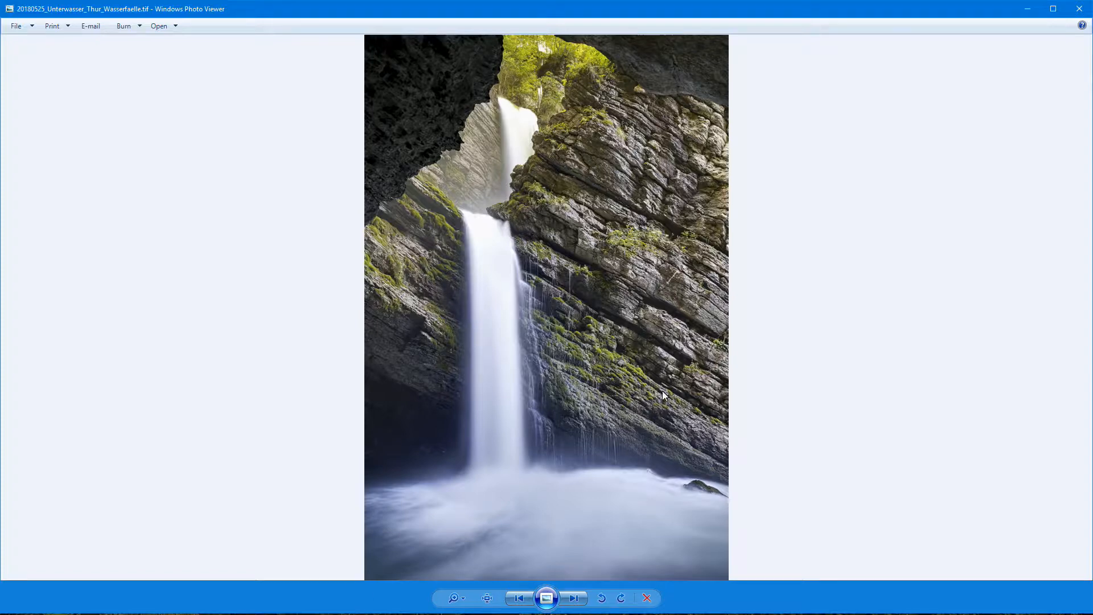
left_click(1028, 13)
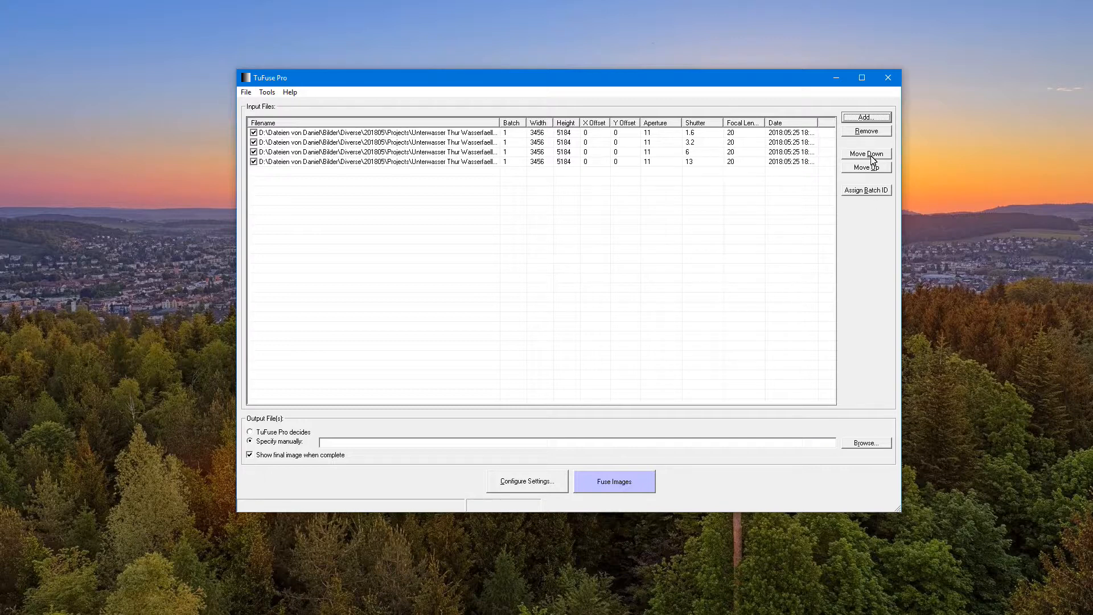
left_click(866, 118)
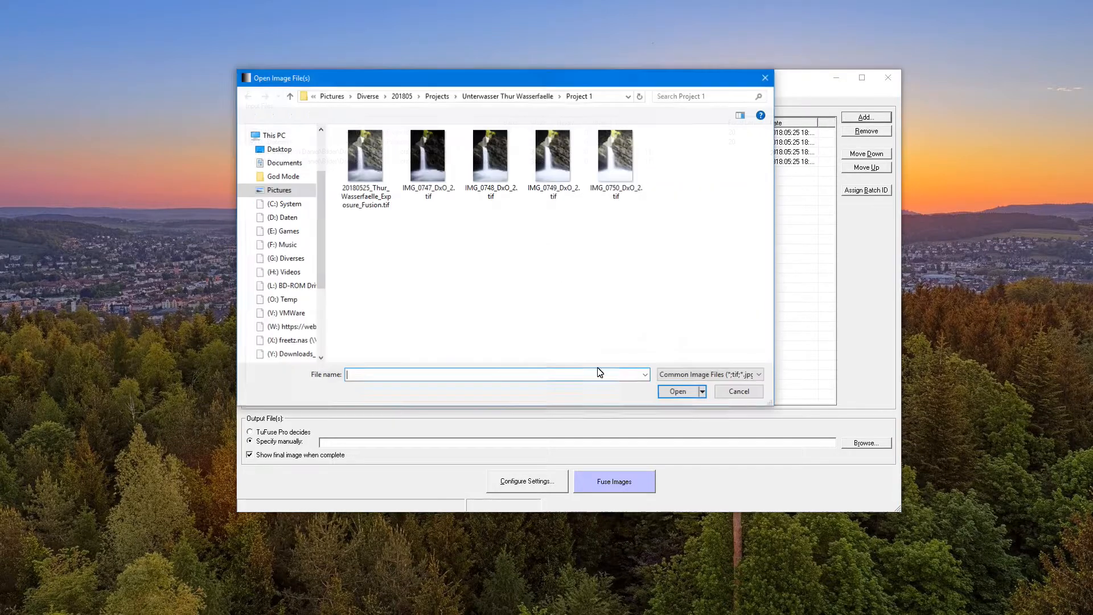
left_click(424, 153)
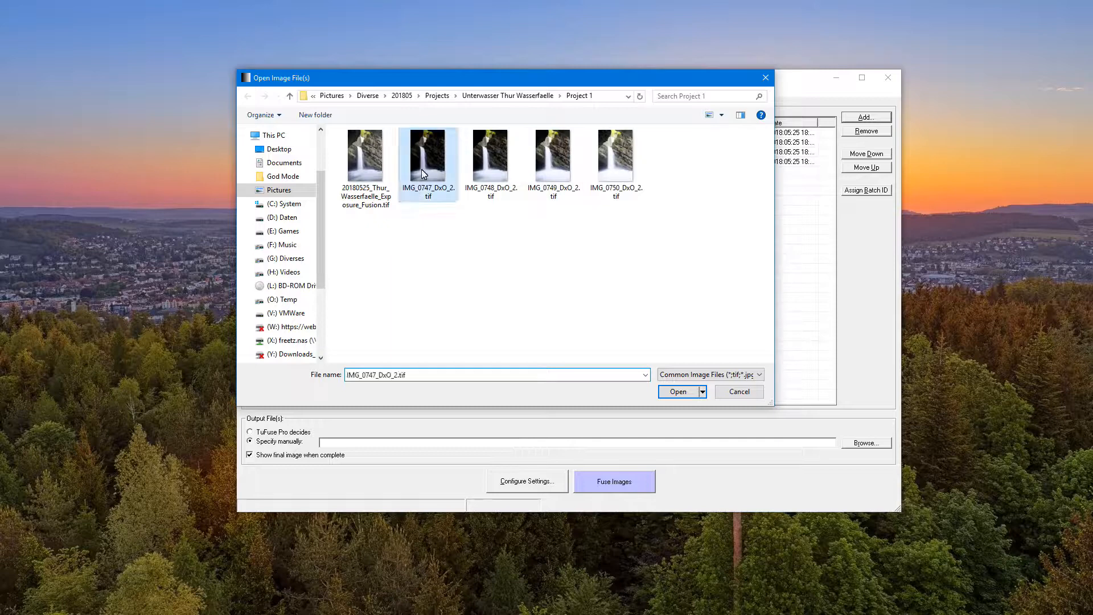
left_click(620, 161, "shift")
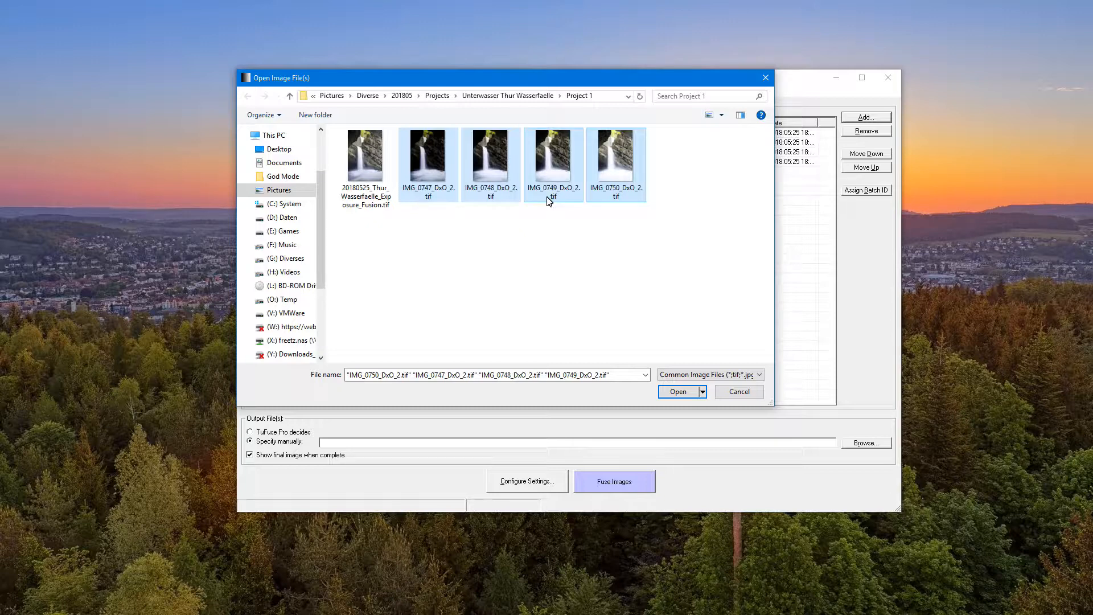
left_click(735, 393)
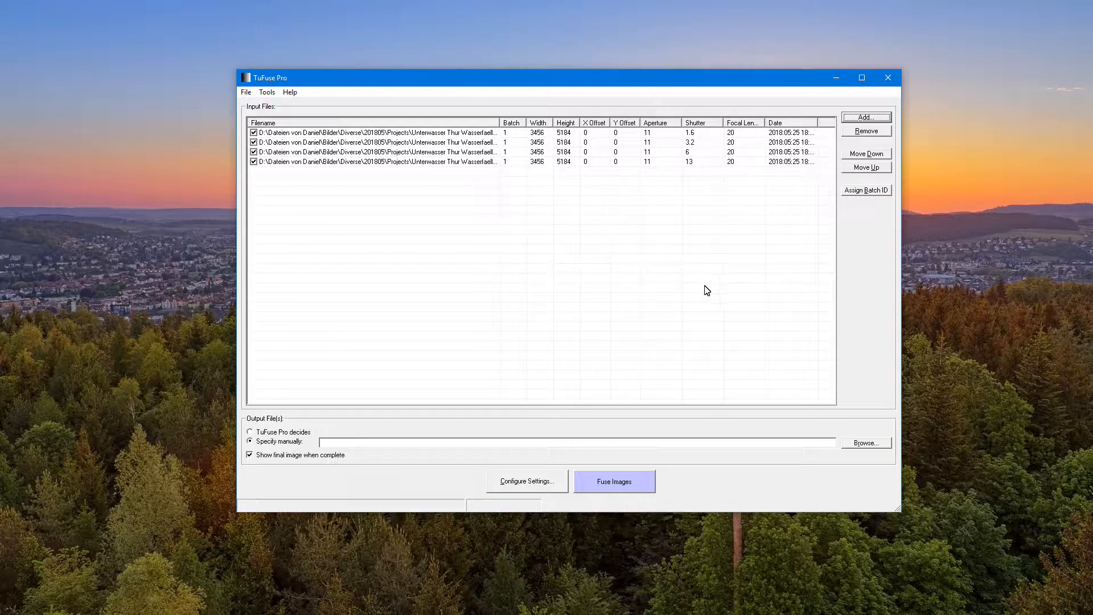
Step: Open the fusion settings and render a small, fast preview of the four-image exposure blend
left_click(539, 485)
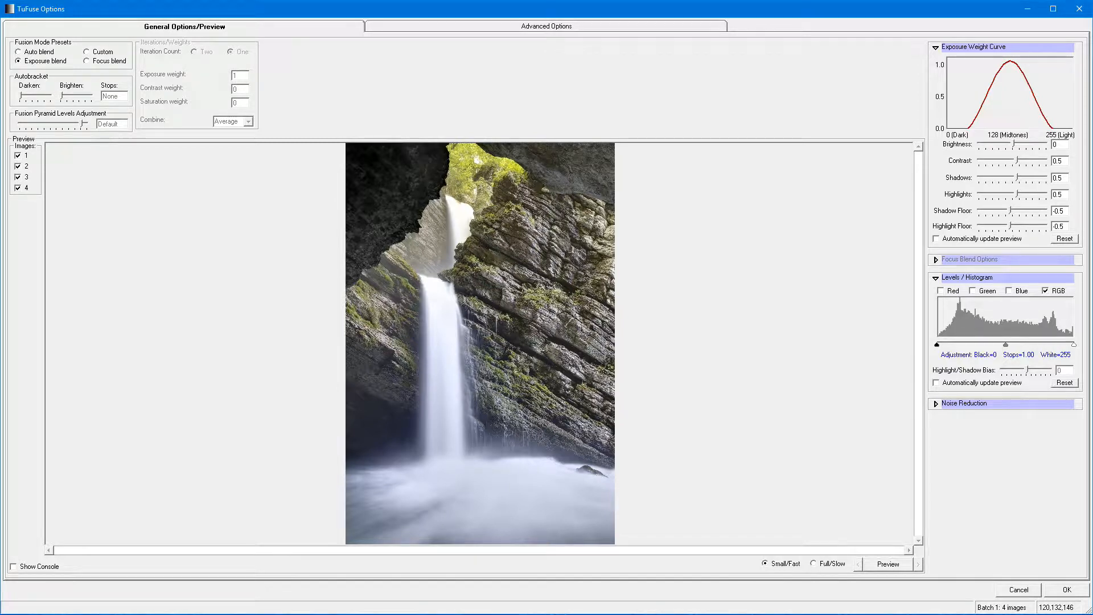
left_click(885, 564)
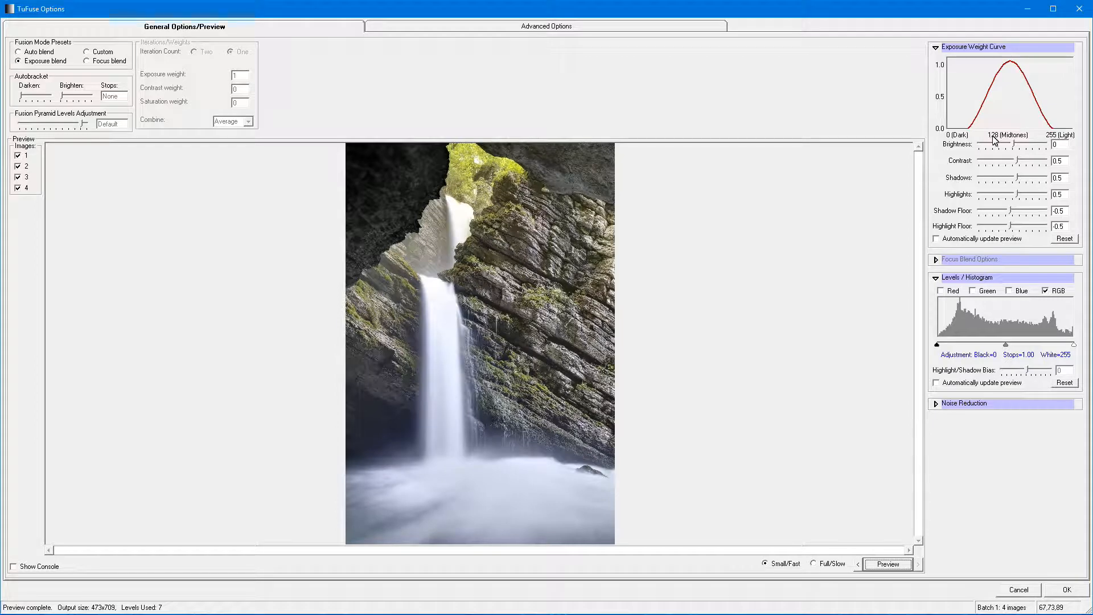
Step: Try the exposure weight curve's Brightness at -2.3 and 2.1, return it to 0, and keep Contrast at 0.5
mouse_move(1000, 85)
left_click_drag(1012, 147, 1000, 146)
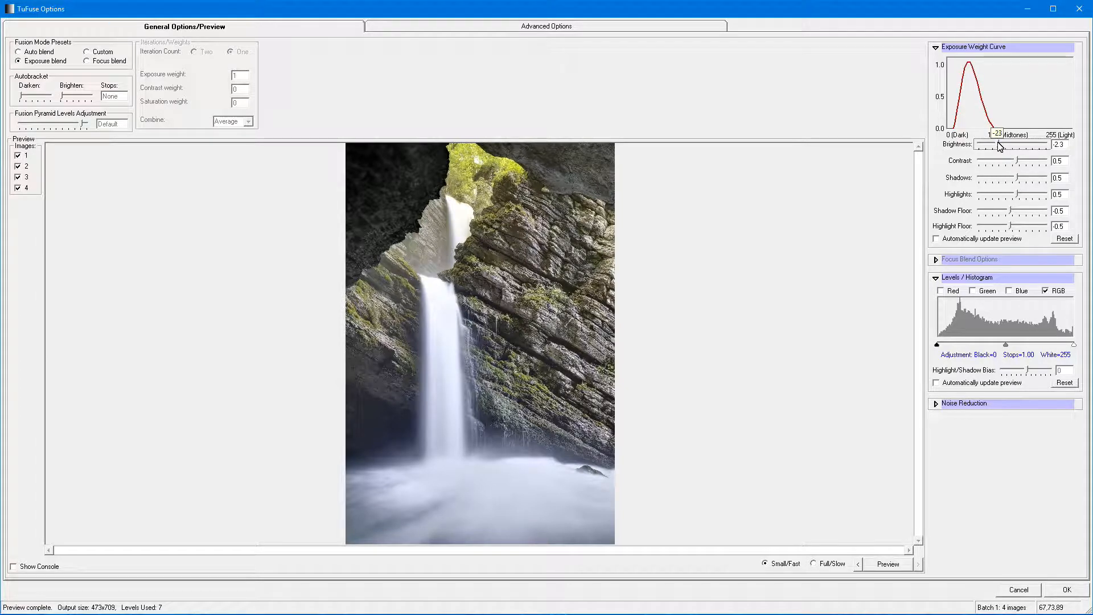
left_click_drag(1000, 146, 1028, 143)
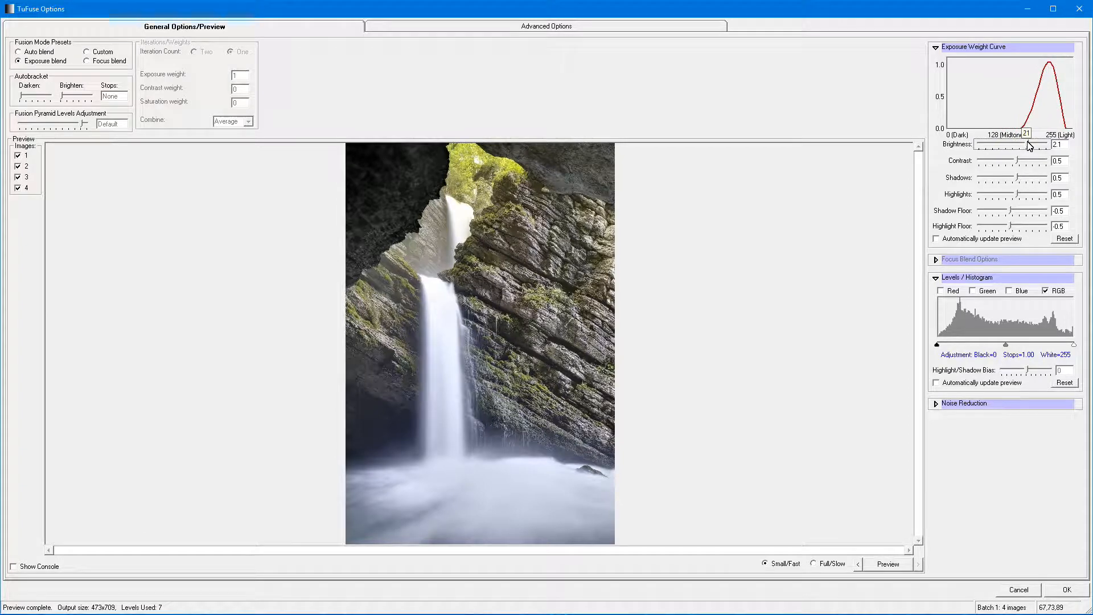
mouse_move(1029, 145)
left_mouse_down()
mouse_move(992, 148)
mouse_move(1015, 149)
left_mouse_up()
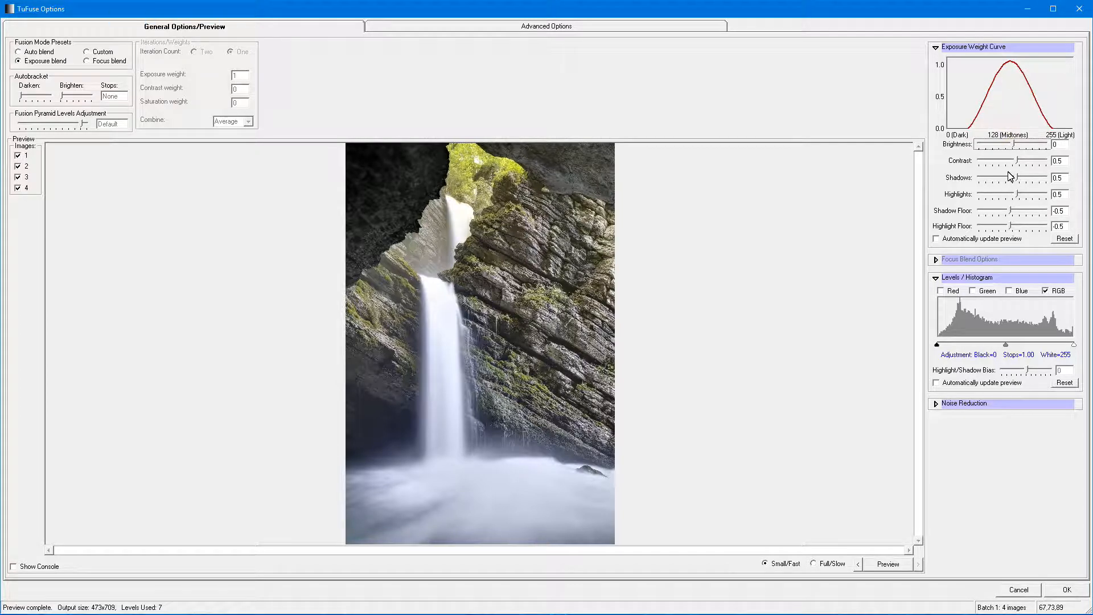
left_click(1018, 169)
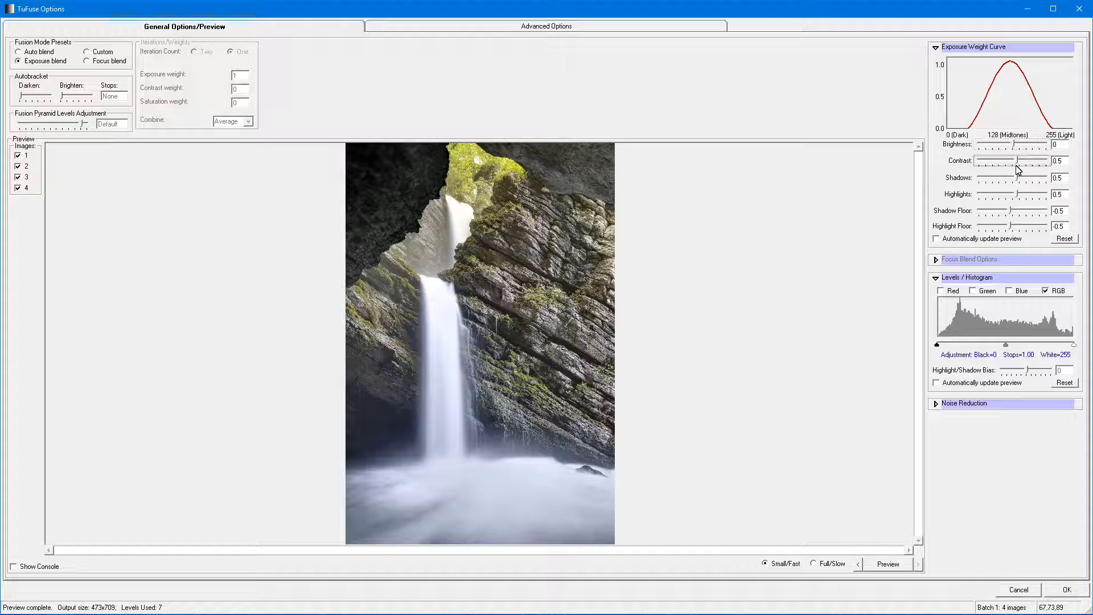
mouse_move(1017, 160)
left_mouse_down()
mouse_move(1003, 162)
mouse_move(1019, 165)
left_mouse_up()
Step: Try the exposure weight curve's Shadows at -1.9 and 3.6 and return it to 0.5, leaving Highlights at 0.5
left_click_drag(1018, 182, 1001, 183)
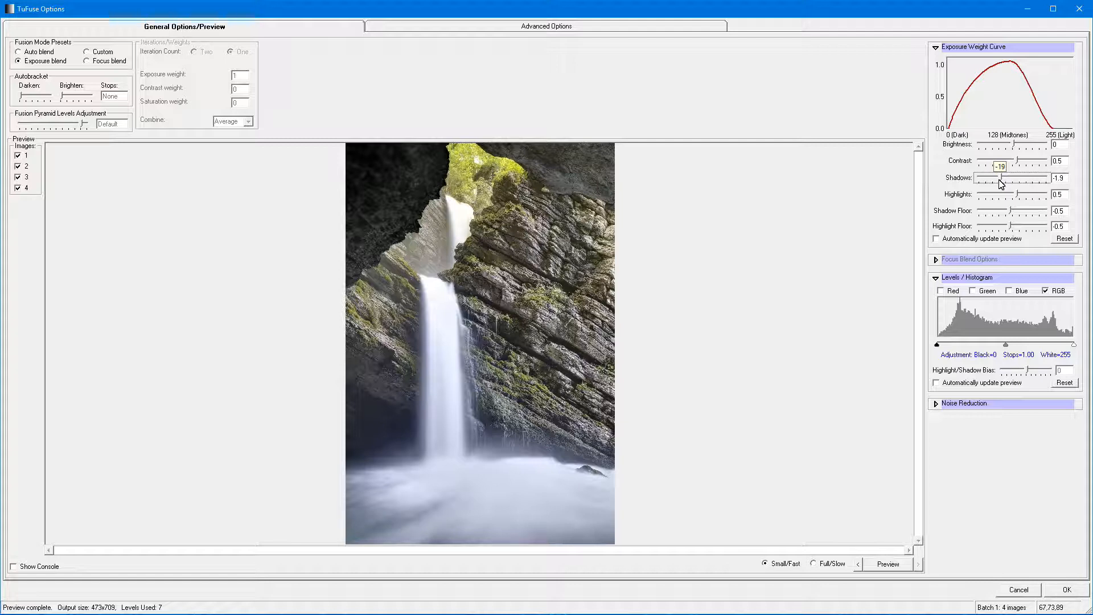
left_click_drag(1001, 184, 1038, 183)
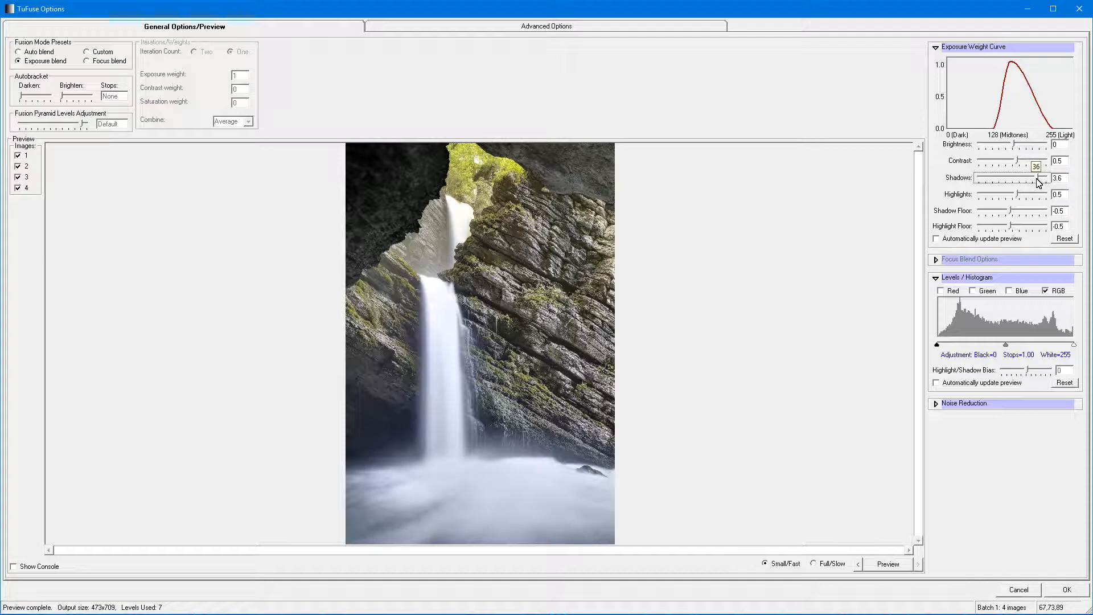
left_click_drag(1039, 182, 1018, 180)
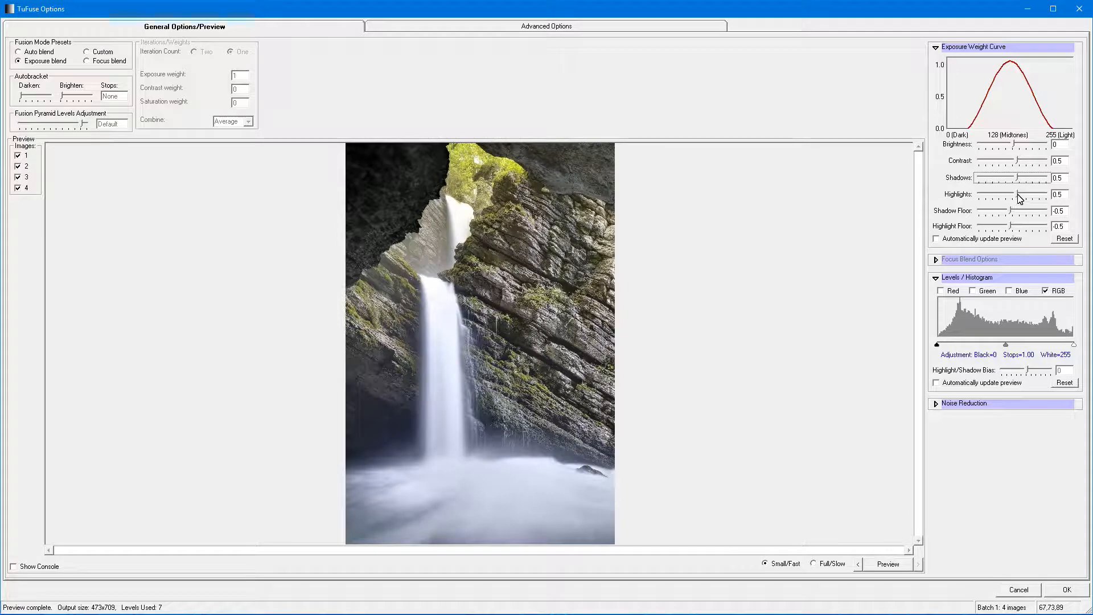
mouse_move(1019, 198)
left_mouse_down()
mouse_move(1028, 203)
mouse_move(995, 203)
mouse_move(1020, 212)
left_mouse_up()
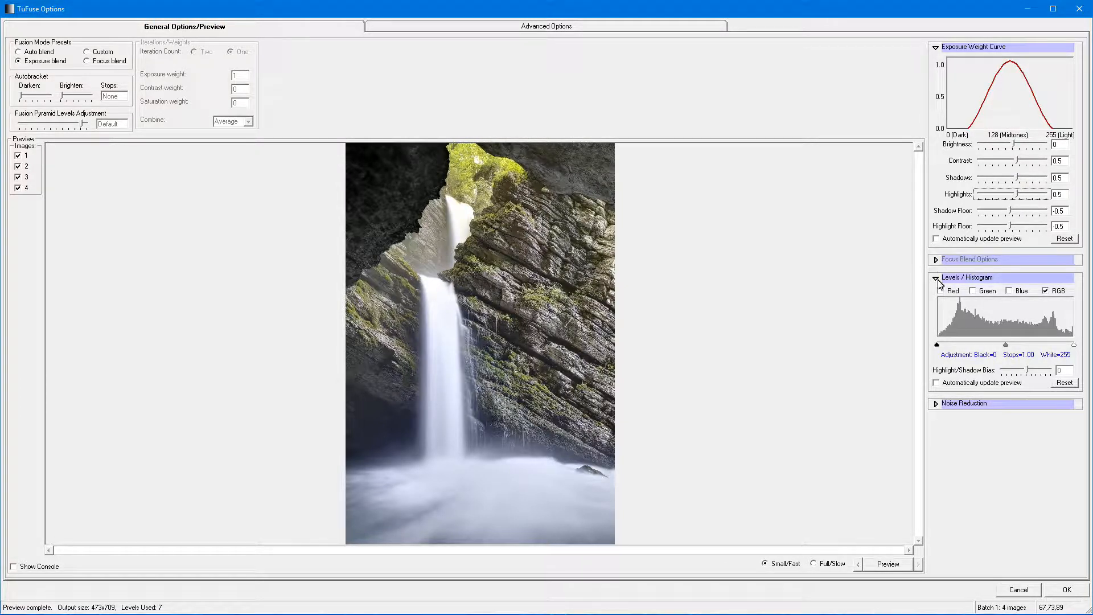
Step: Try the exposure weight curve's Shadow Floor at -2.1 and return it to -0.5
left_click(1009, 210)
left_click_drag(1010, 210, 1001, 212)
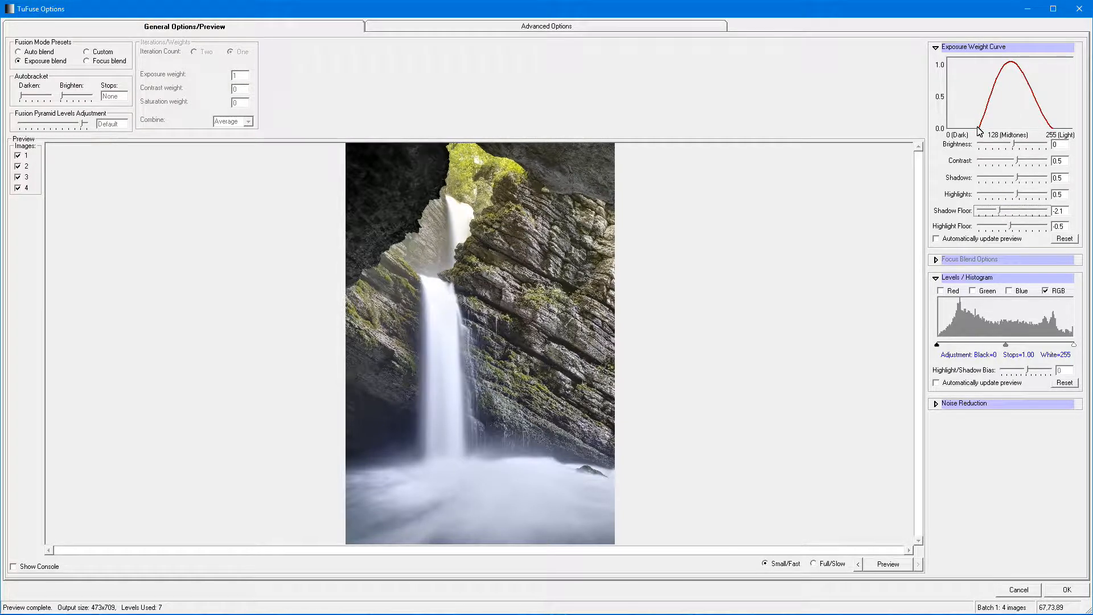
mouse_move(981, 132)
left_click_drag(1000, 211, 1014, 215)
left_click_drag(1014, 212, 1011, 218)
Step: Try the exposure weight curve's Highlight Floor at 0 and return it to -0.5
mouse_move(1011, 231)
left_mouse_down()
mouse_move(995, 228)
mouse_move(1014, 232)
left_mouse_up()
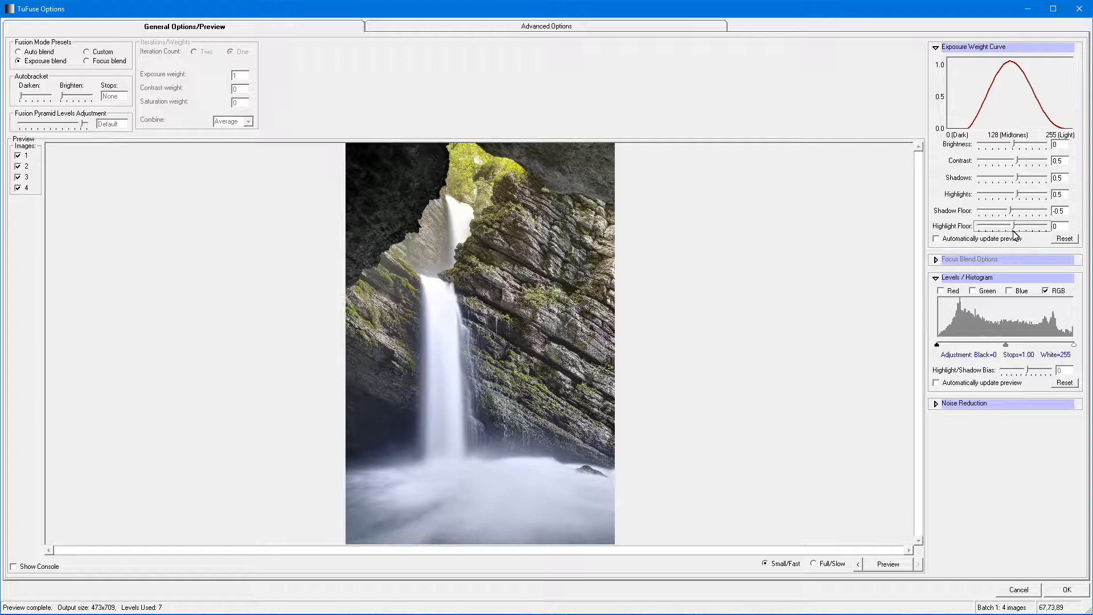
mouse_move(1063, 134)
left_click_drag(1014, 226, 1011, 231)
Step: Render the fusion preview again and accept the fusion settings
left_click(882, 566)
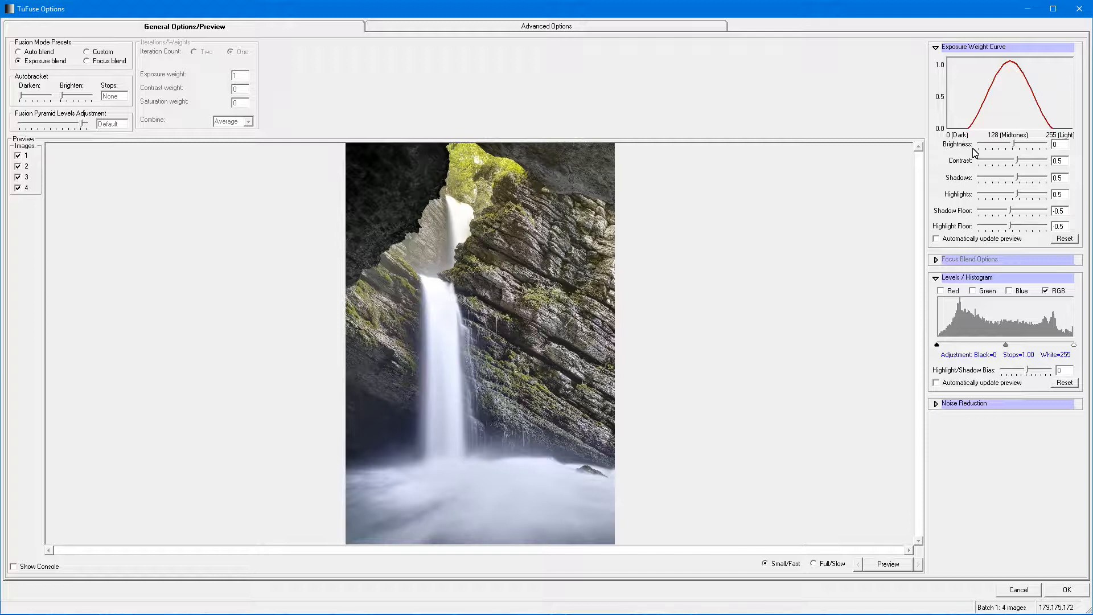
left_click(1060, 595)
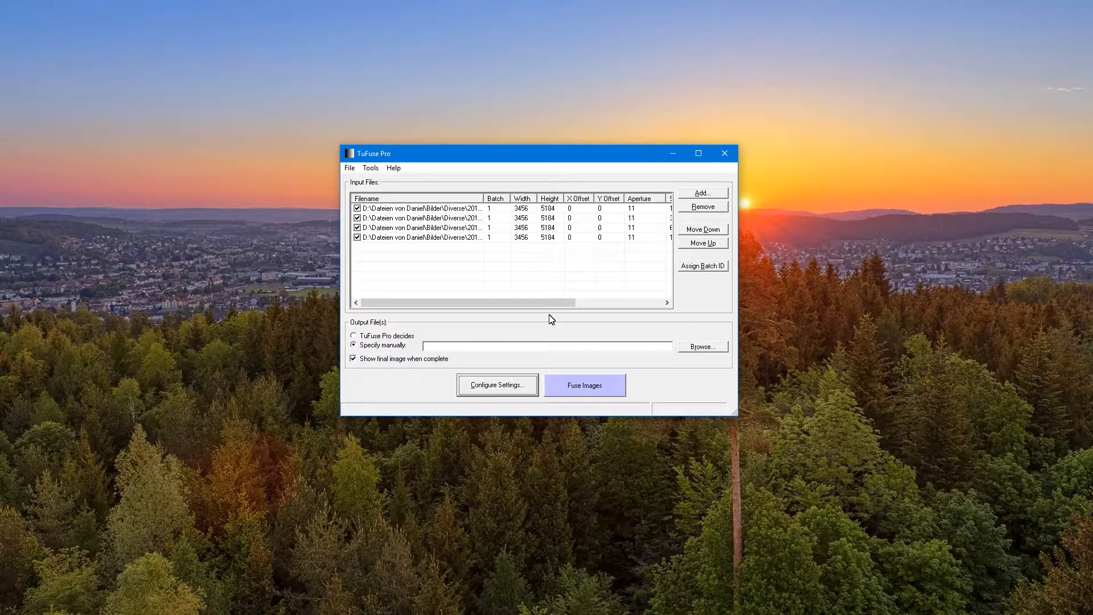
Step: Set the output to a TIFF file named Test in the Project 1 folder and fuse the images
left_click(702, 347)
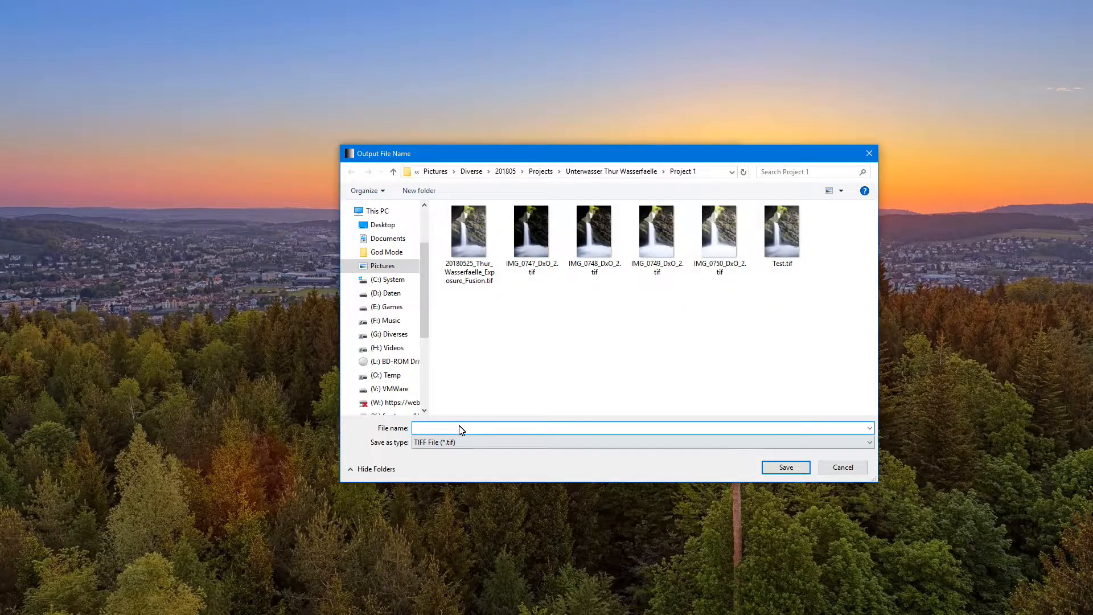
type("Test")
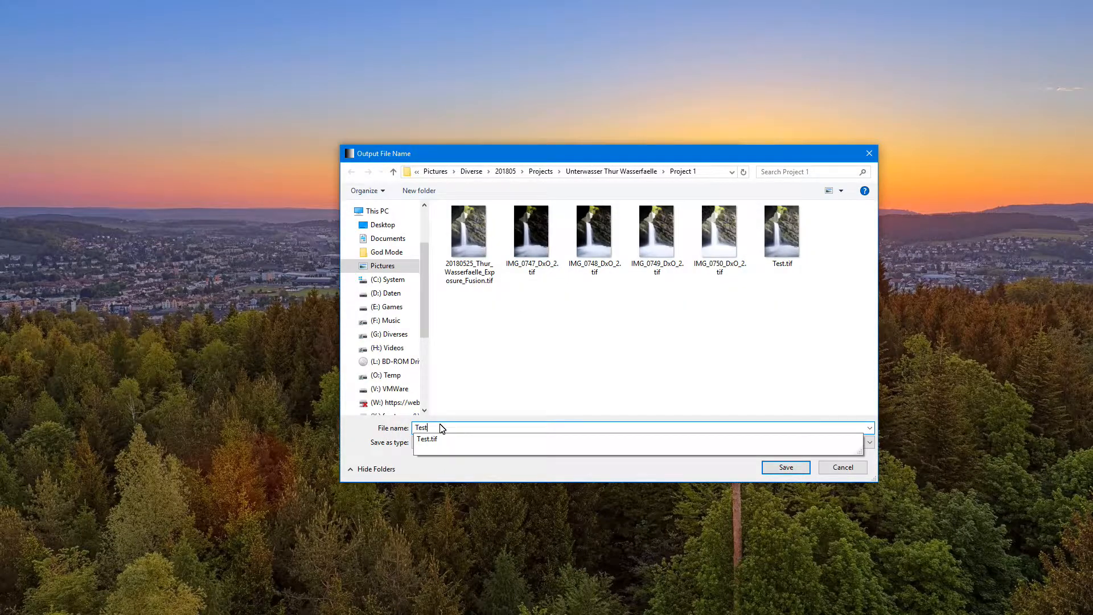
left_click(527, 390)
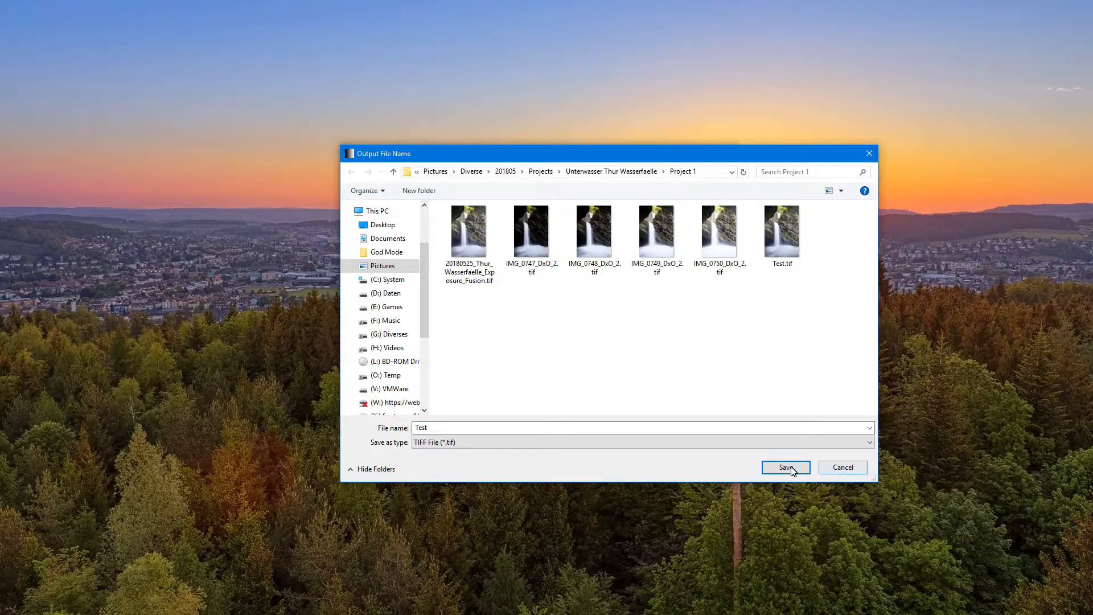
left_click(786, 466)
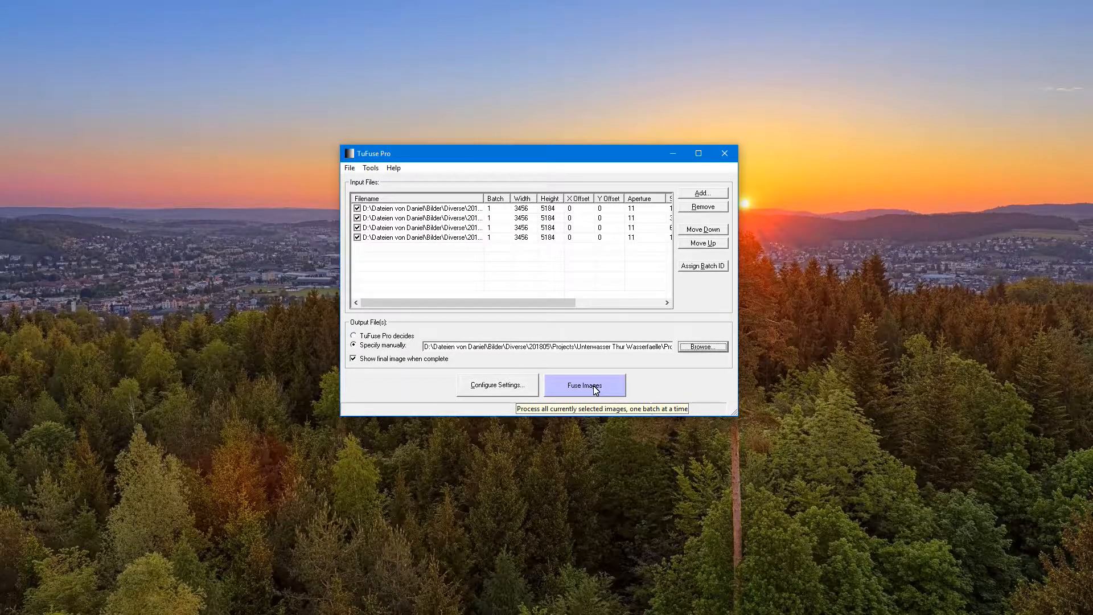
left_click(595, 390)
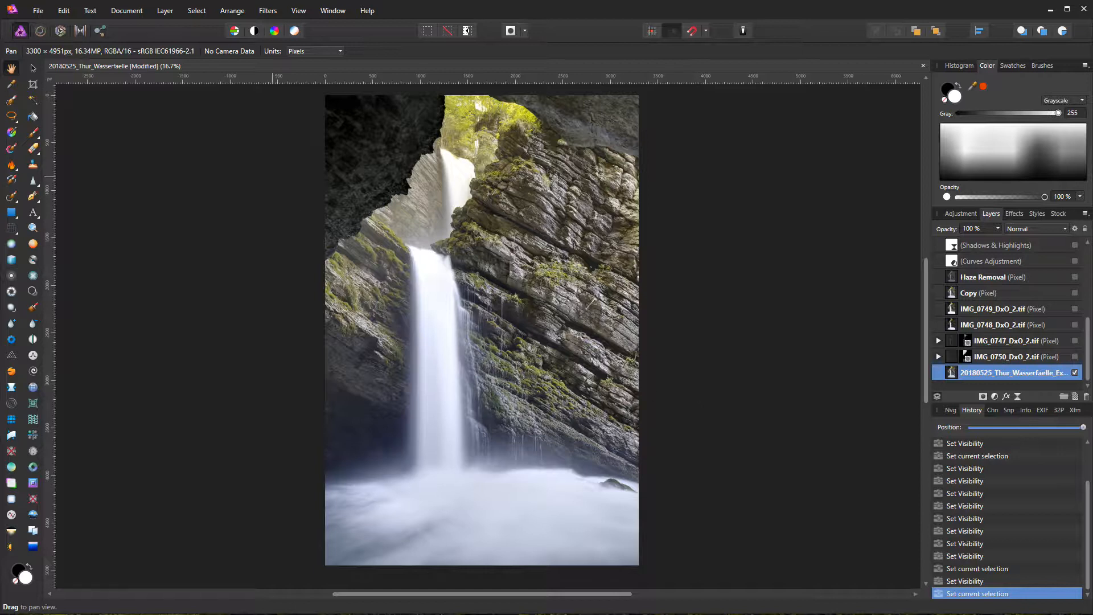
left_click(37, 11)
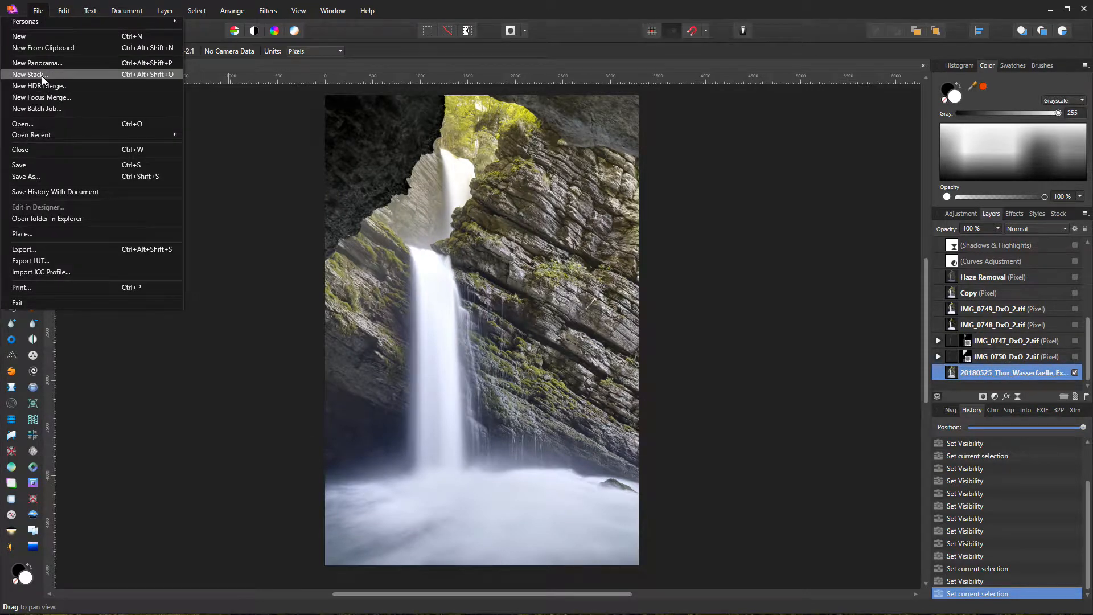
left_click(42, 78)
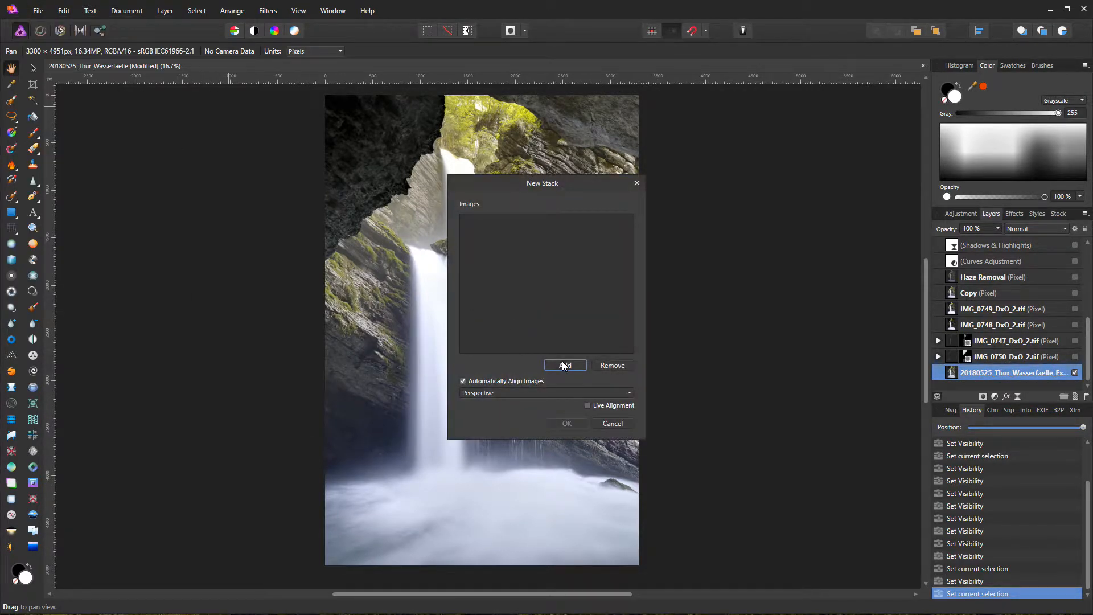
left_click(563, 365)
left_click(565, 277)
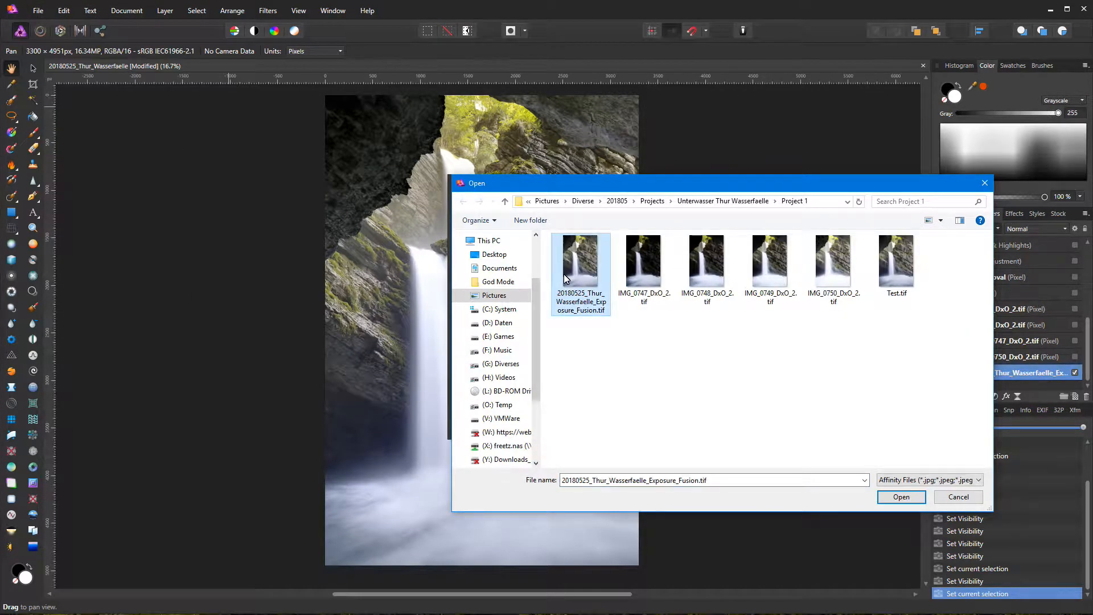
left_click(826, 267, "shift")
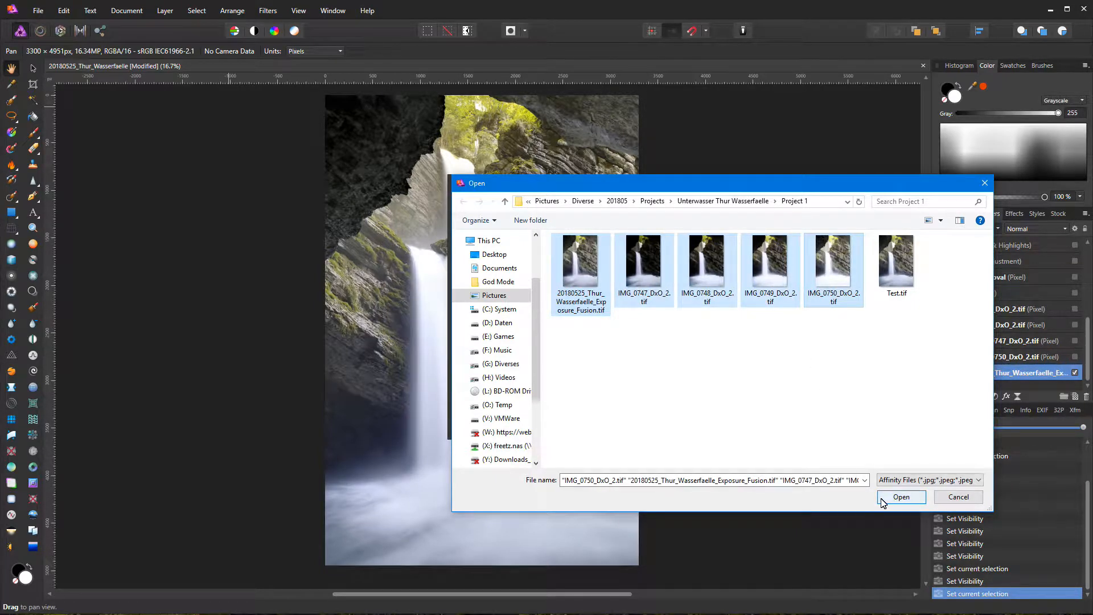
left_click(899, 497)
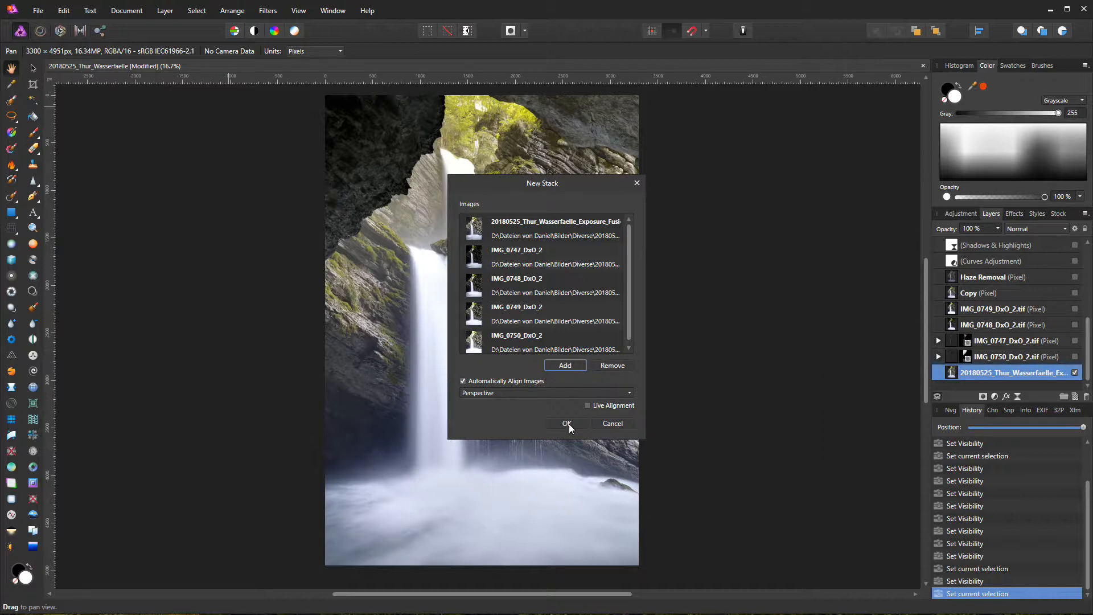
left_click(608, 426)
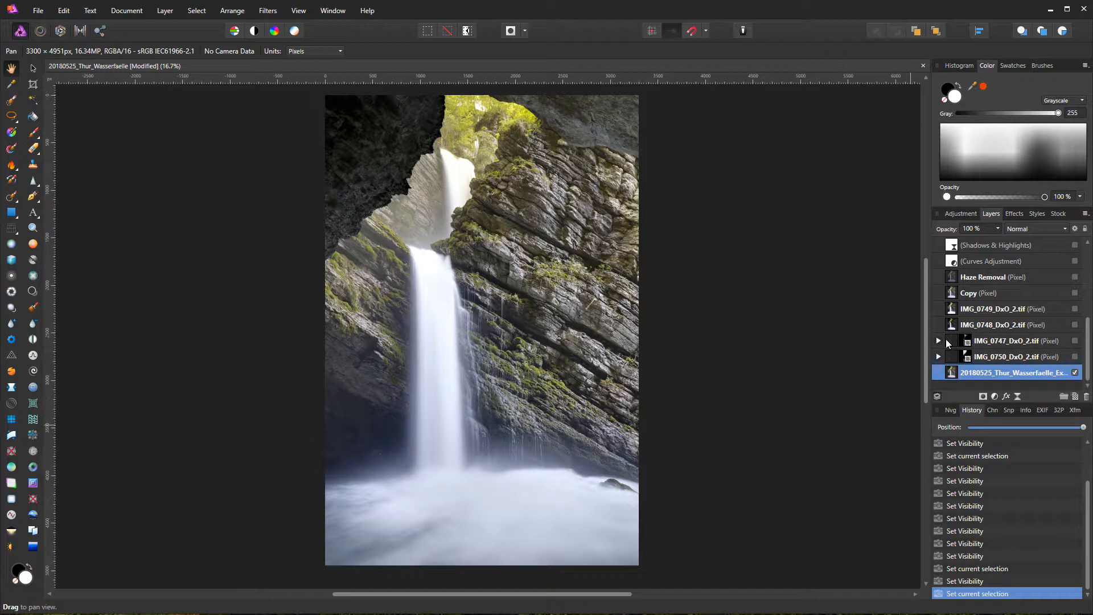
Step: Expand the IMG_0747_DxO_2.tif and IMG_0750_DxO_2.tif layers, view the IMG_0750_DxO_2.tif mask on its own, and make that layer visible
left_click(938, 340)
left_click(938, 370)
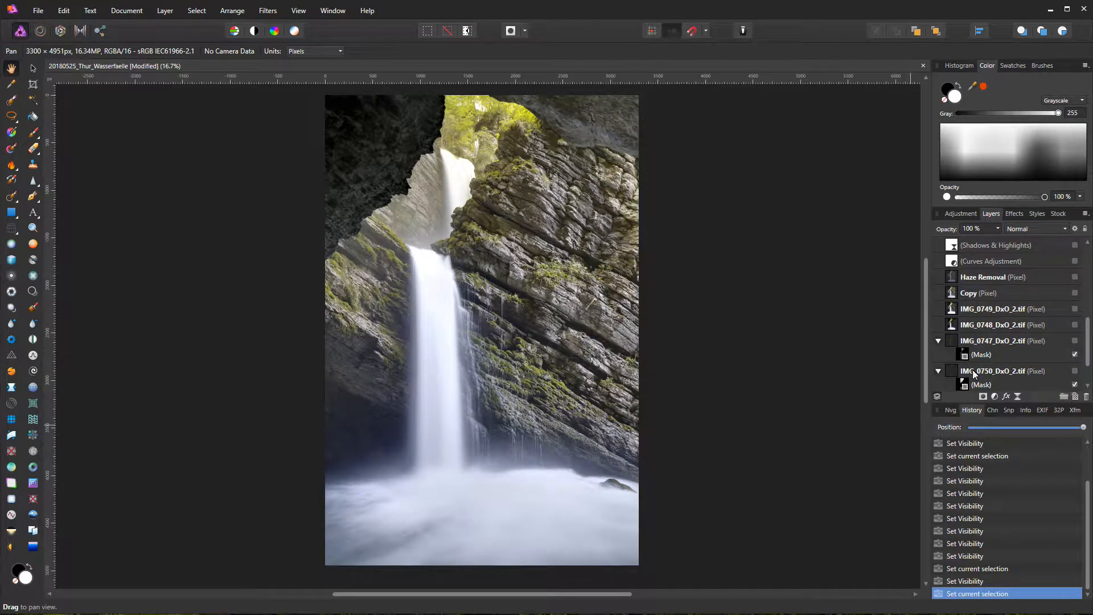
scroll(975, 374, "down", 2)
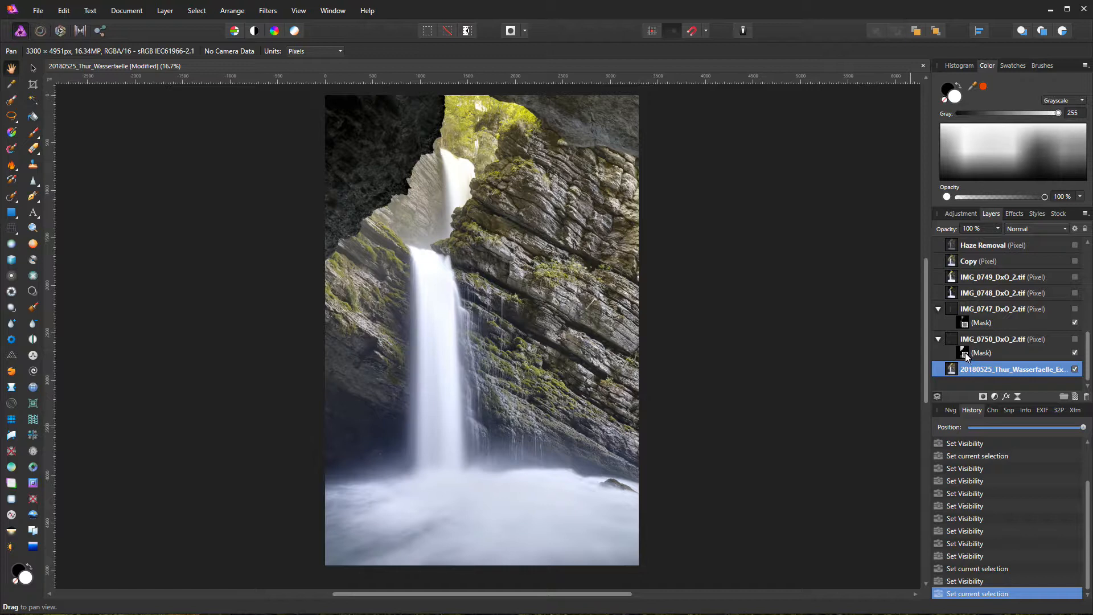
left_click(964, 353, "alt")
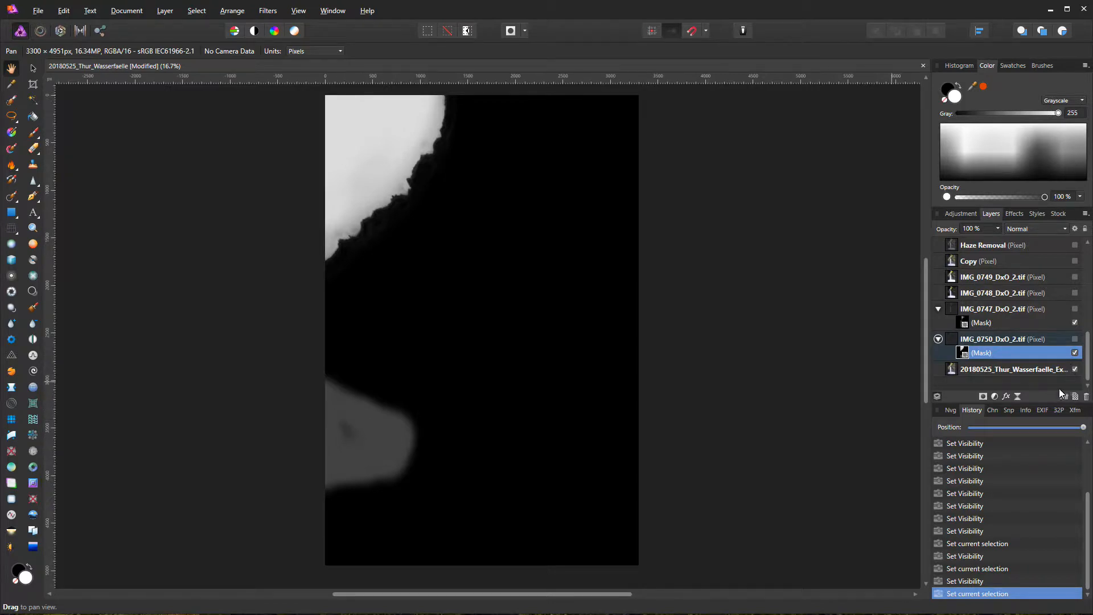
left_click(957, 345, "alt")
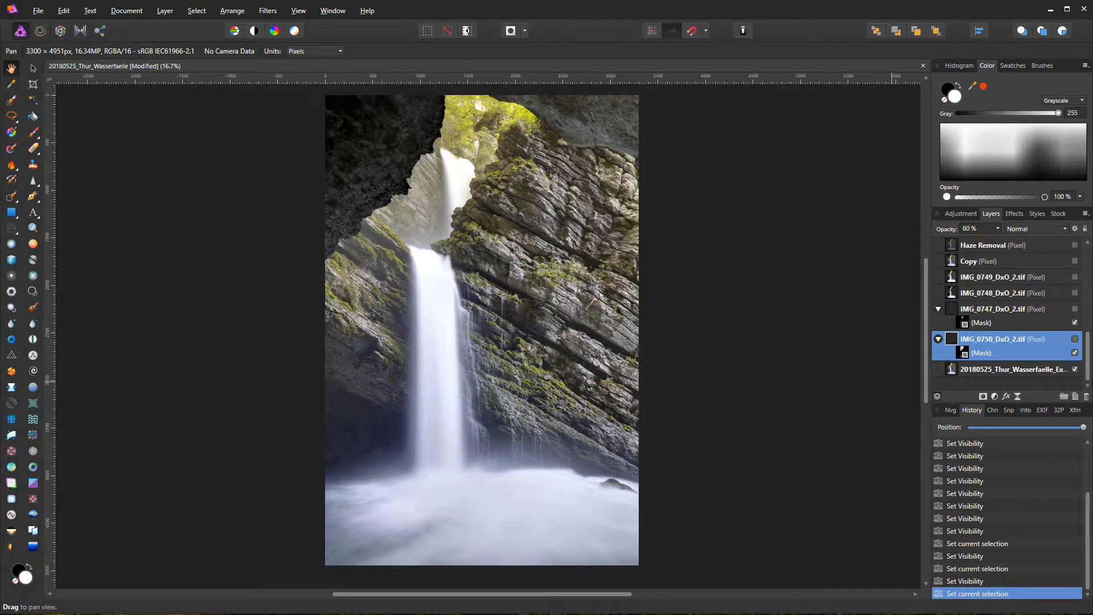
left_click(1075, 340)
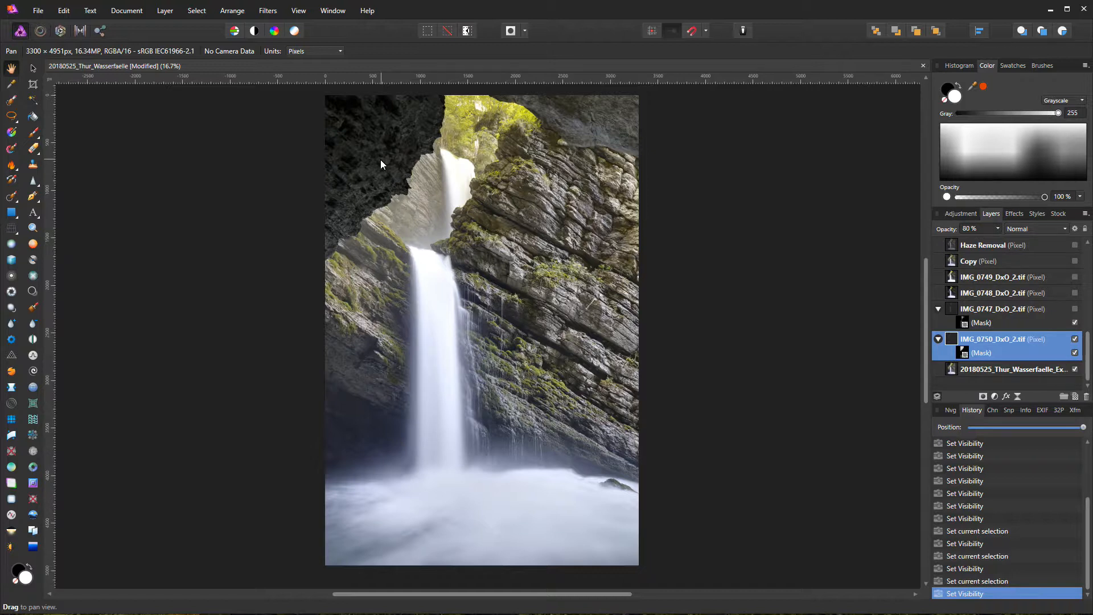
Step: Compare the image with and without the IMG_0750_DxO_2.tif layer, leaving that layer visible
left_click(1074, 339)
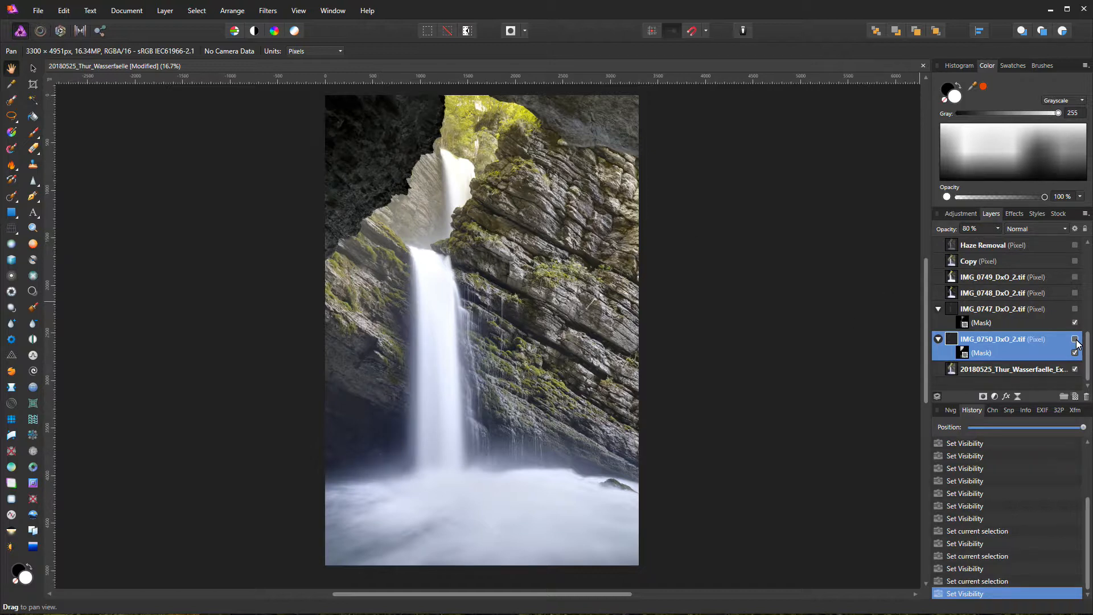
left_click(1074, 339)
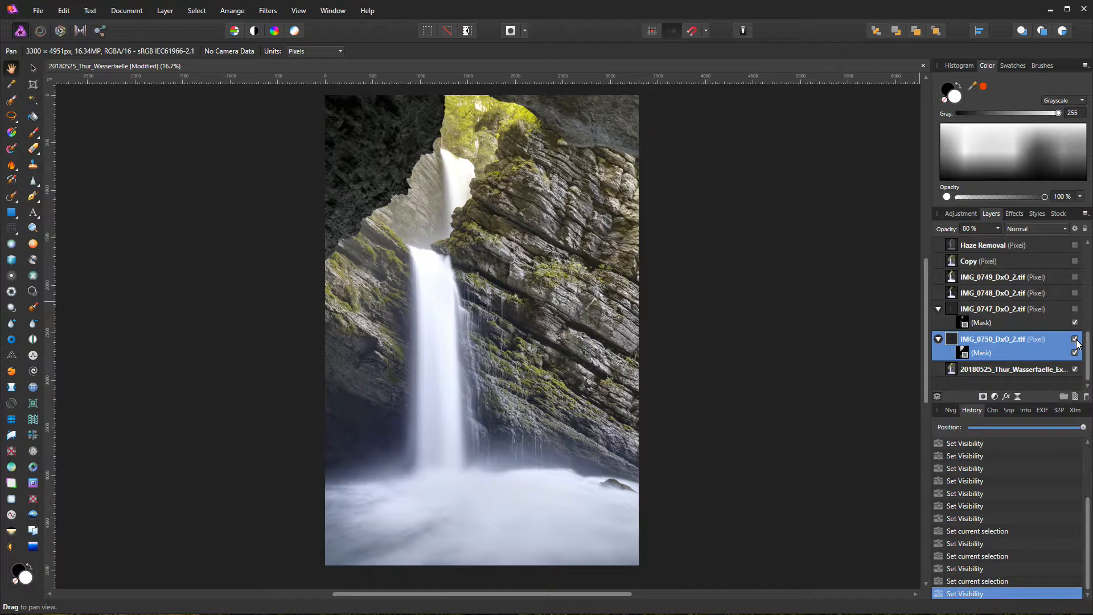
left_click(1075, 340)
left_click(1074, 339)
Step: View the IMG_0747_DxO_2.tif layer's mask on its own, compare the image with and without the layer, and leave it visible
left_click(992, 311)
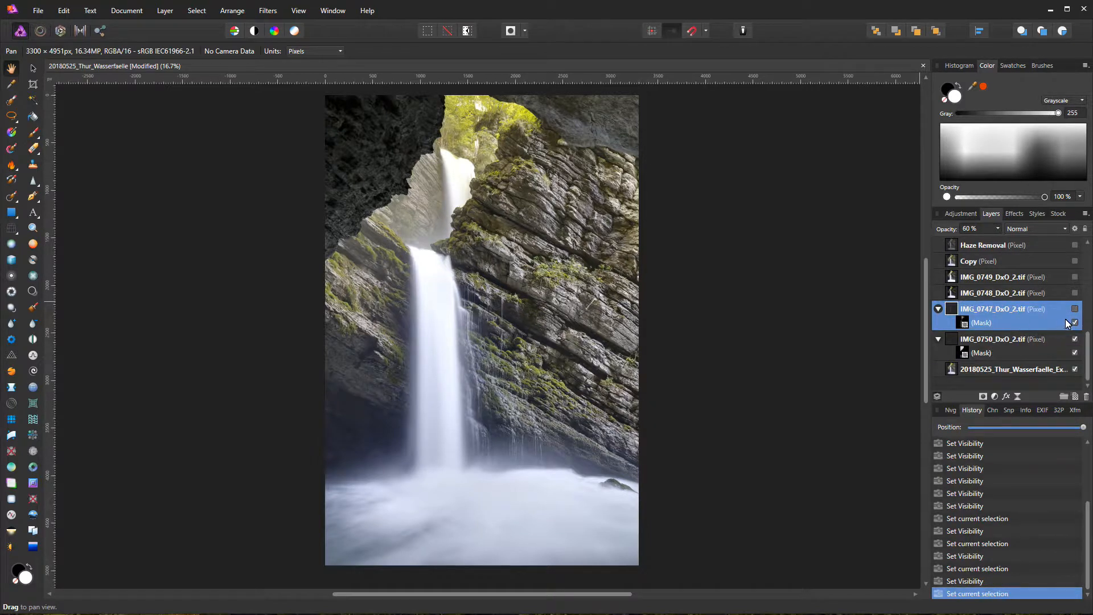
left_click(963, 322, "alt")
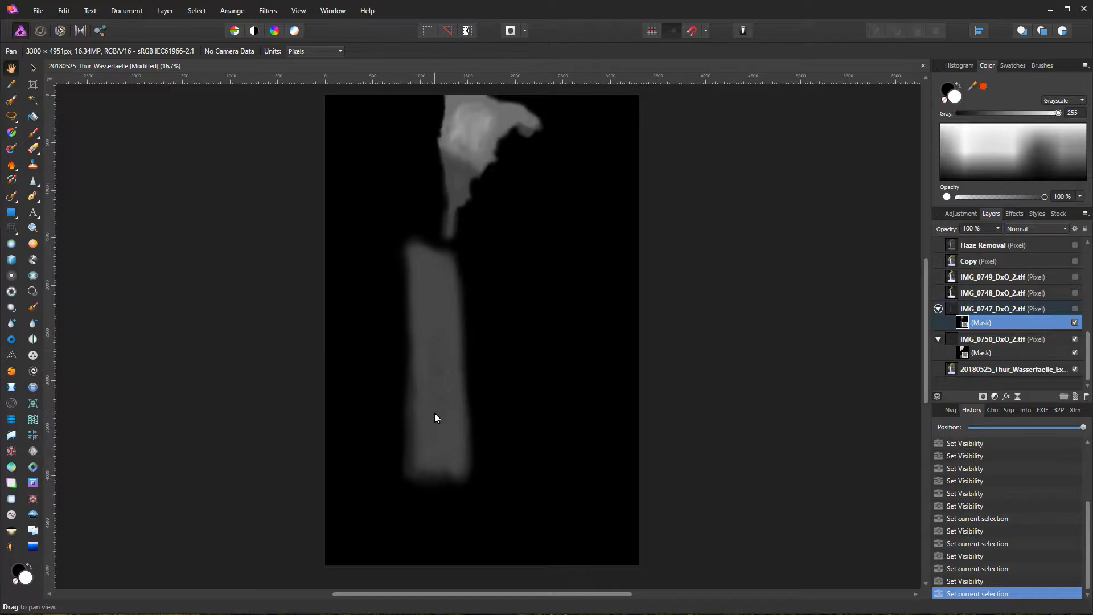
left_click(1018, 310)
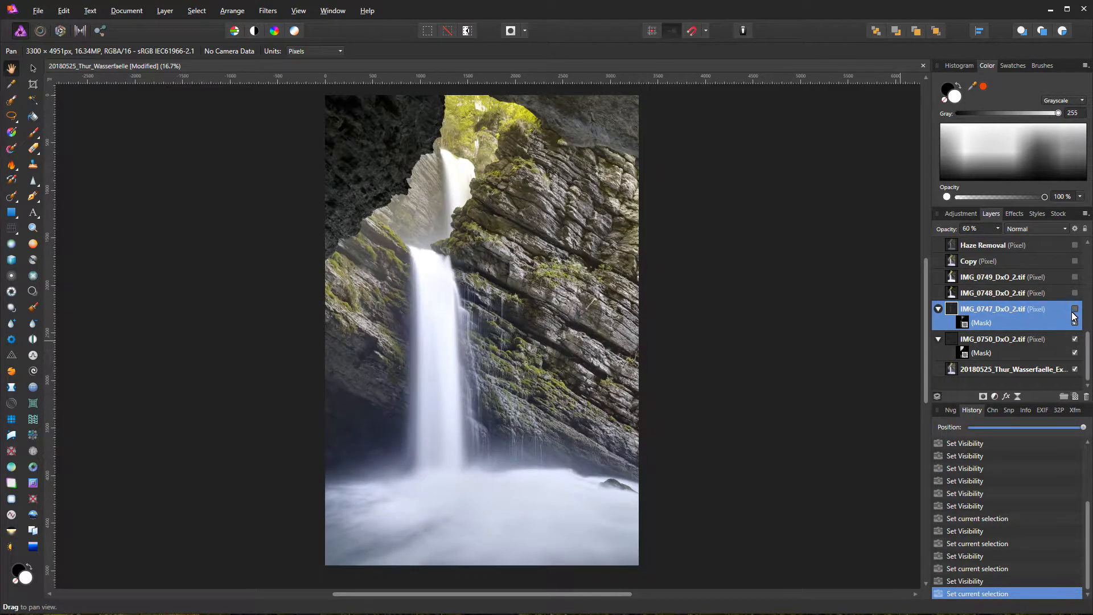
left_click(1075, 309)
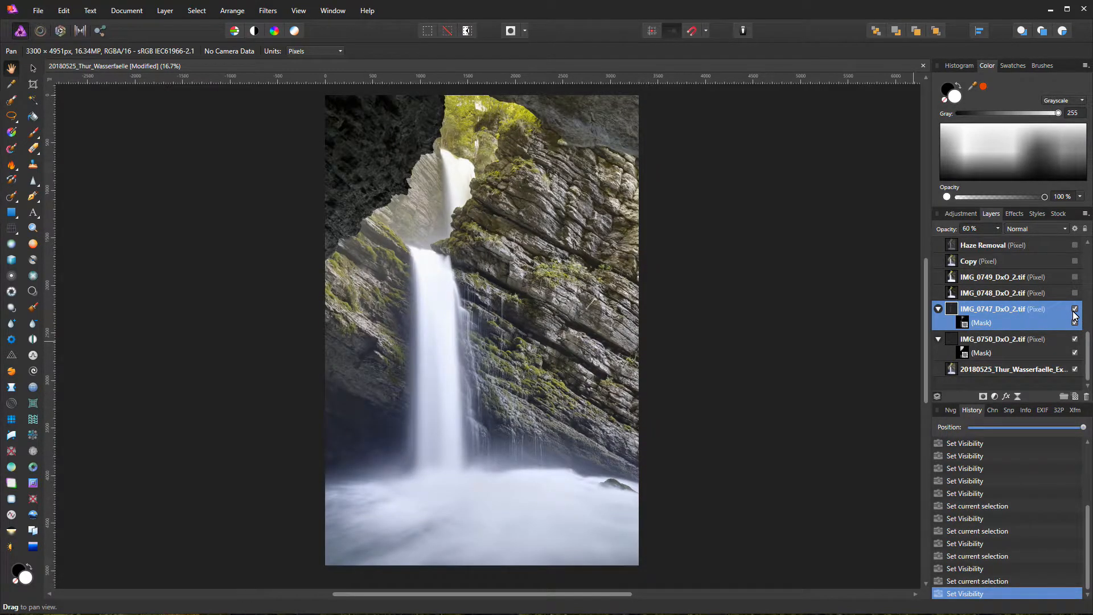
left_click(1073, 311)
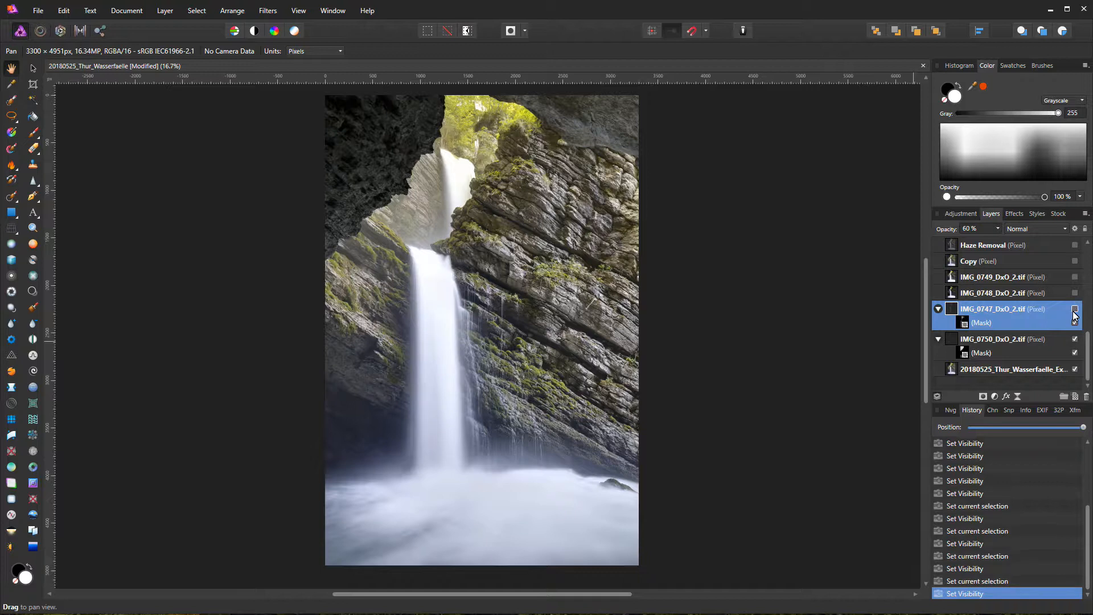
left_click(1074, 310)
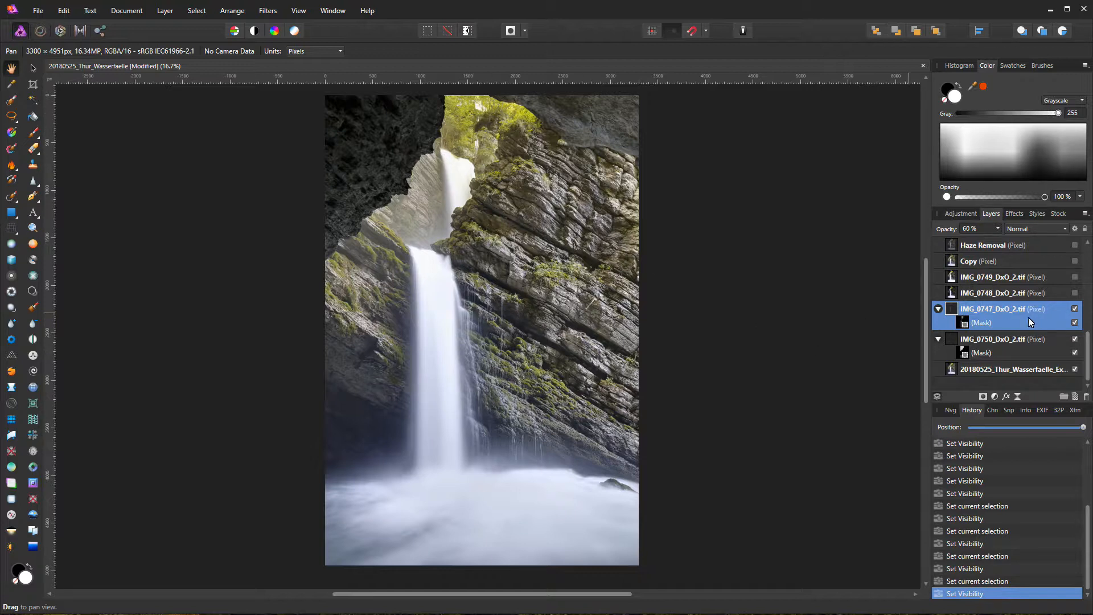
Step: Make the Gradient Map Adjustment layer at the top of the layer stack visible
scroll(1029, 341, "up", 1)
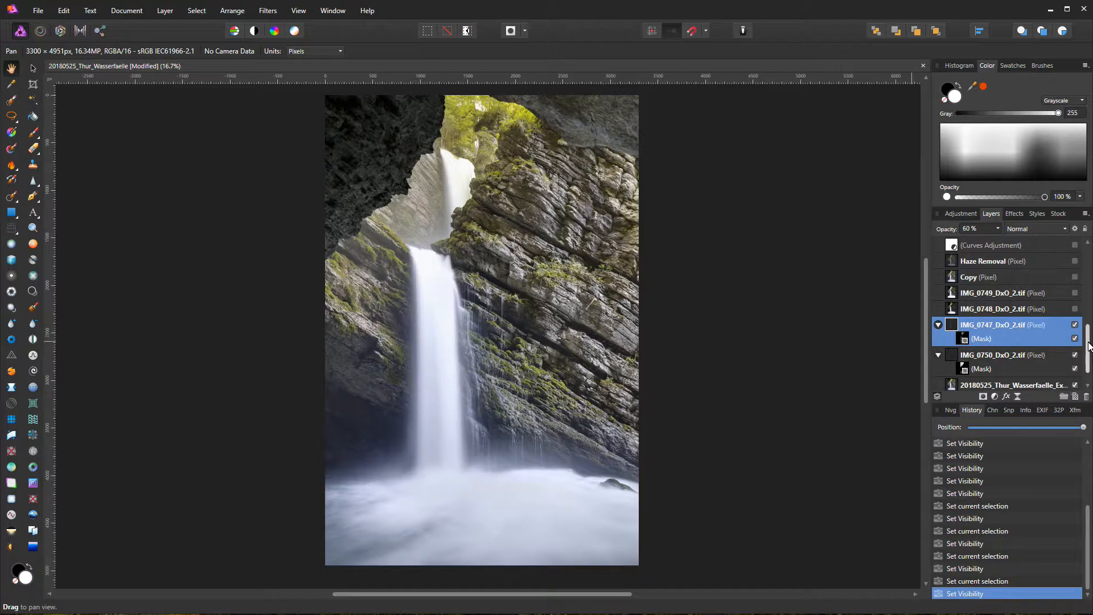
left_click_drag(1089, 340, 1090, 262)
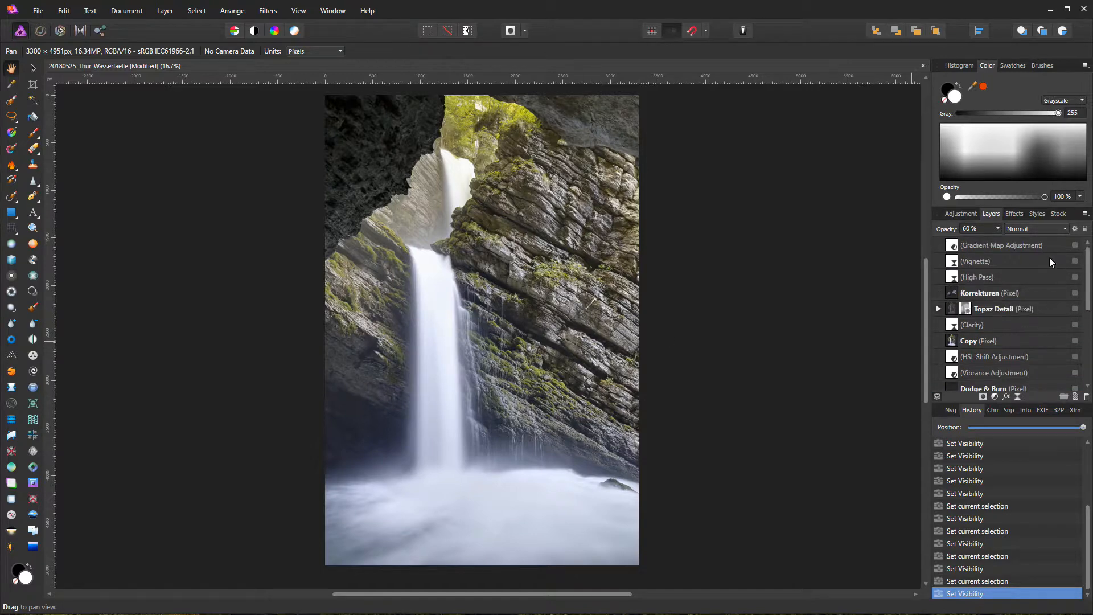
left_click(1074, 244)
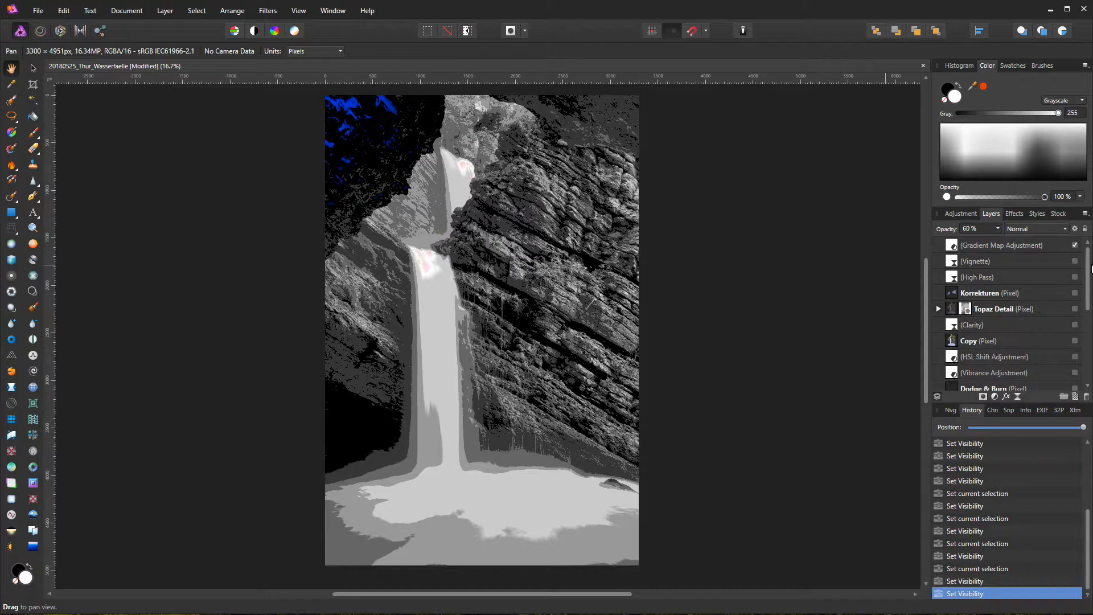
Step: Examine the highlights of both waterfalls and the upper foliage under the gradient map, and hide the Gradient Map Adjustment layer
left_click_drag(1089, 274, 1086, 357)
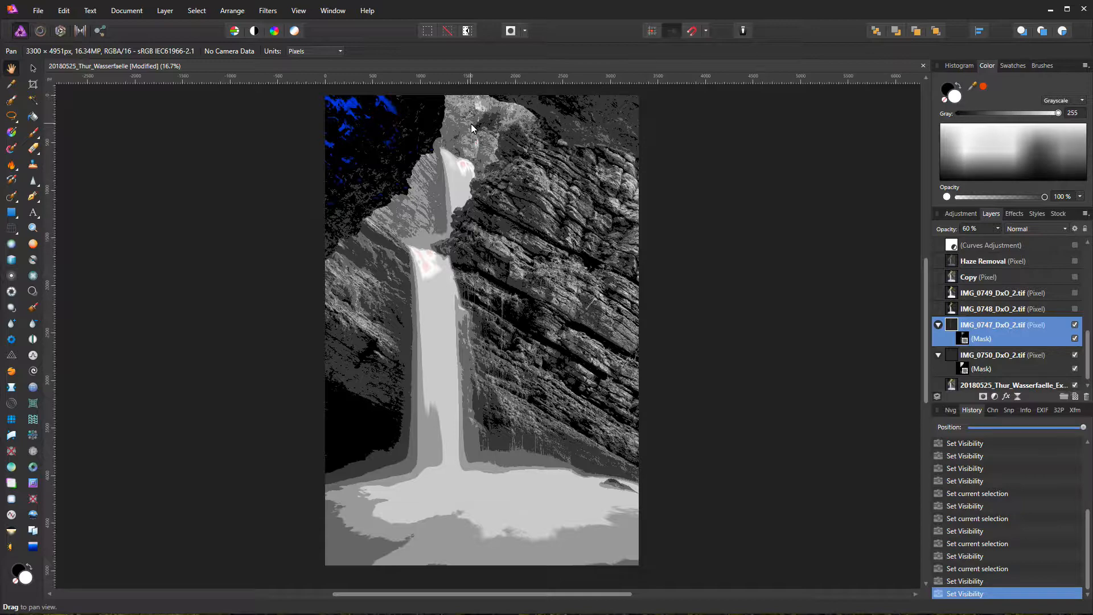
scroll(476, 129, "up", 3)
scroll(477, 129, "up", 1)
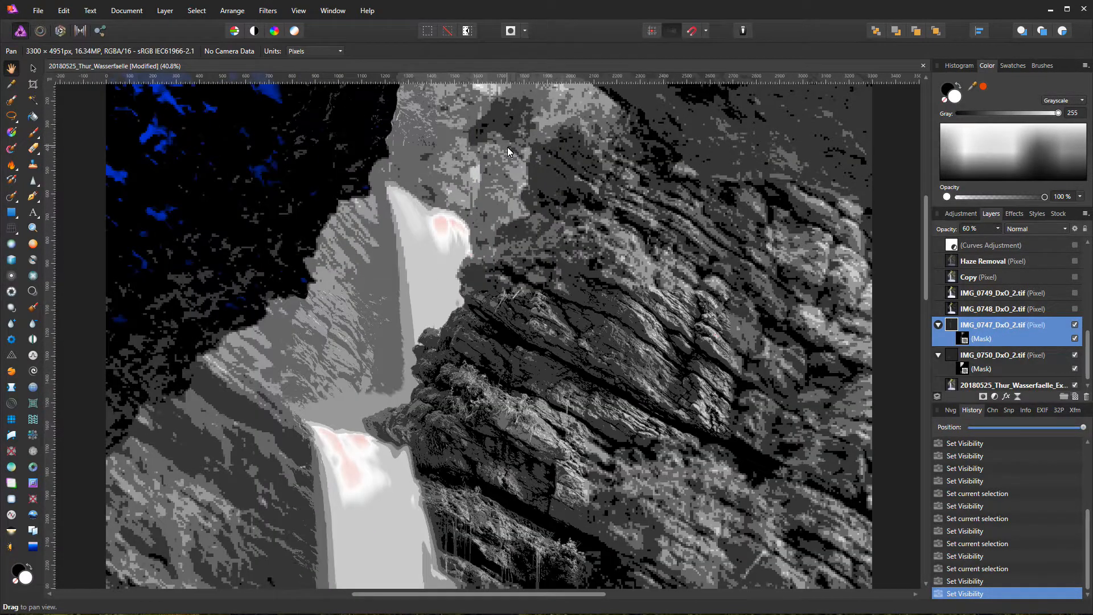
left_click_drag(502, 146, 519, 233)
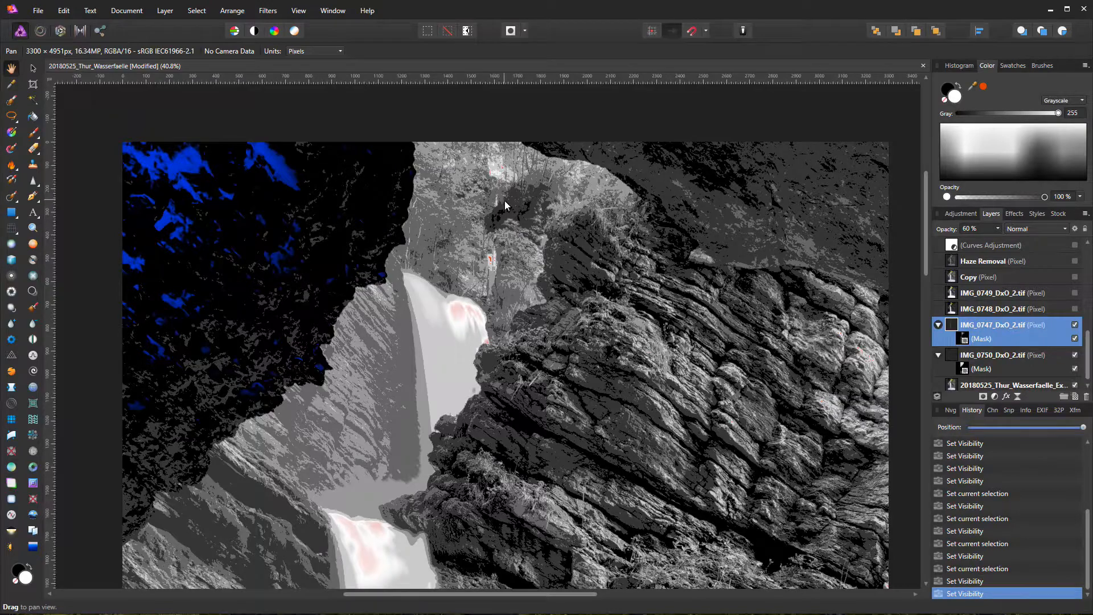
scroll(502, 200, "up", 2)
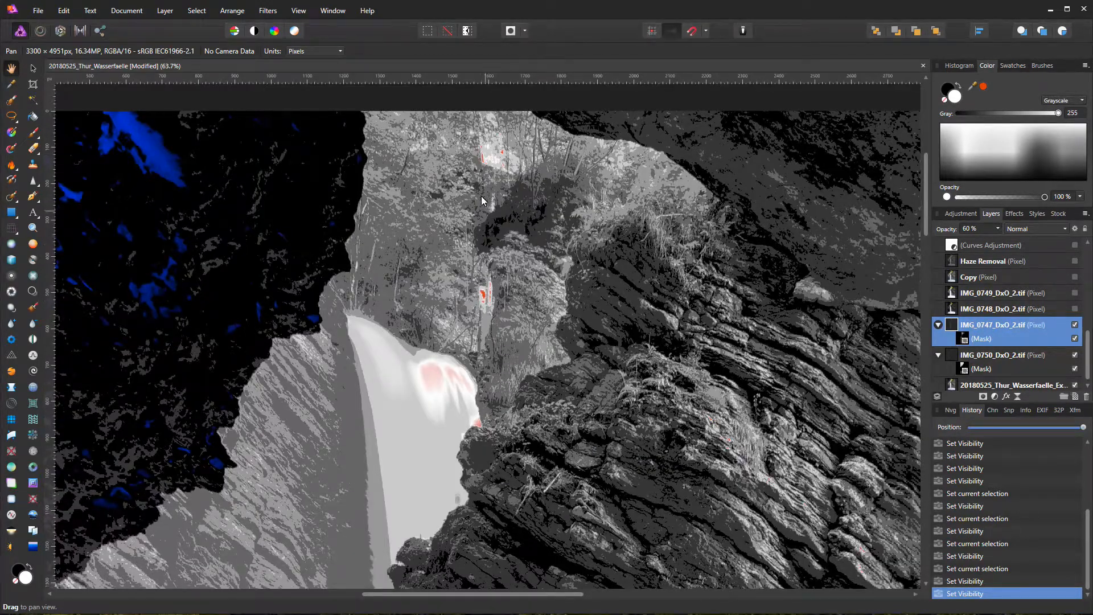
scroll(515, 256, "down", 4)
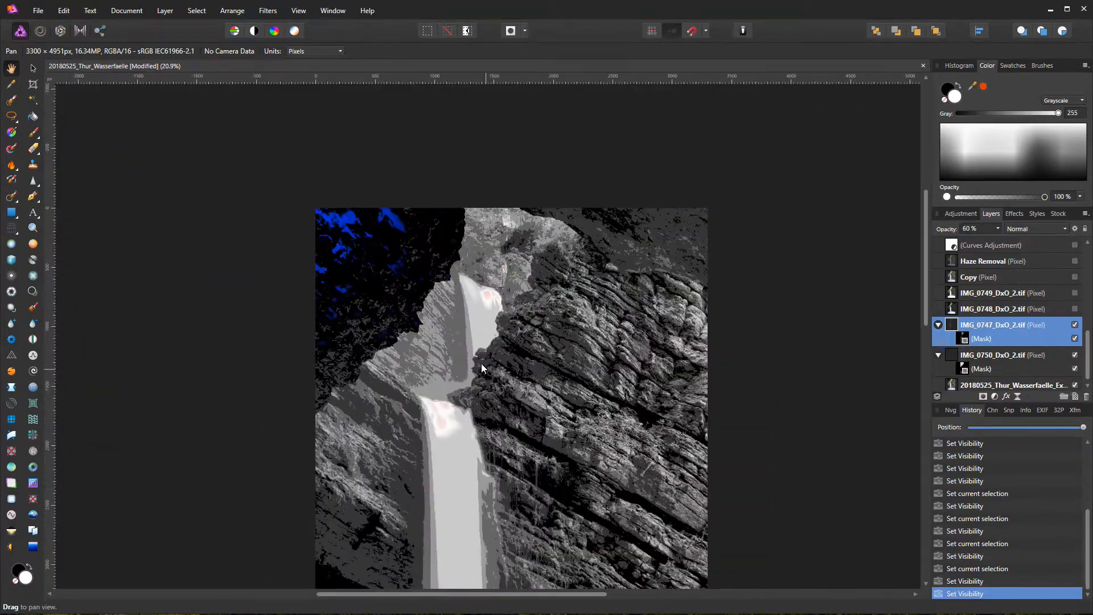
scroll(496, 464, "up", 5)
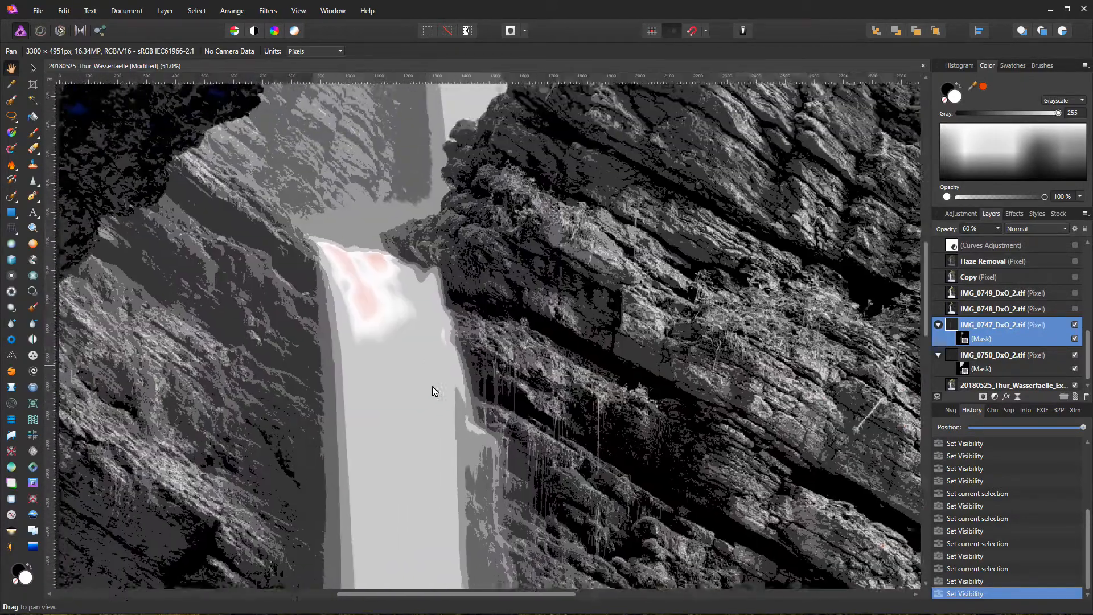
left_click_drag(432, 391, 449, 431)
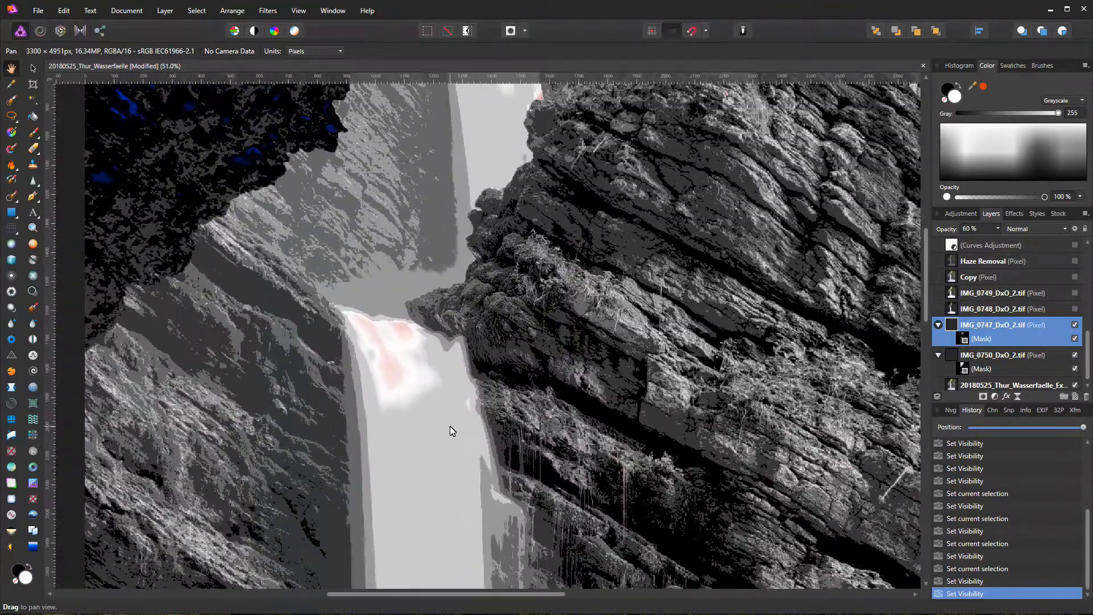
left_click_drag(491, 237, 504, 359)
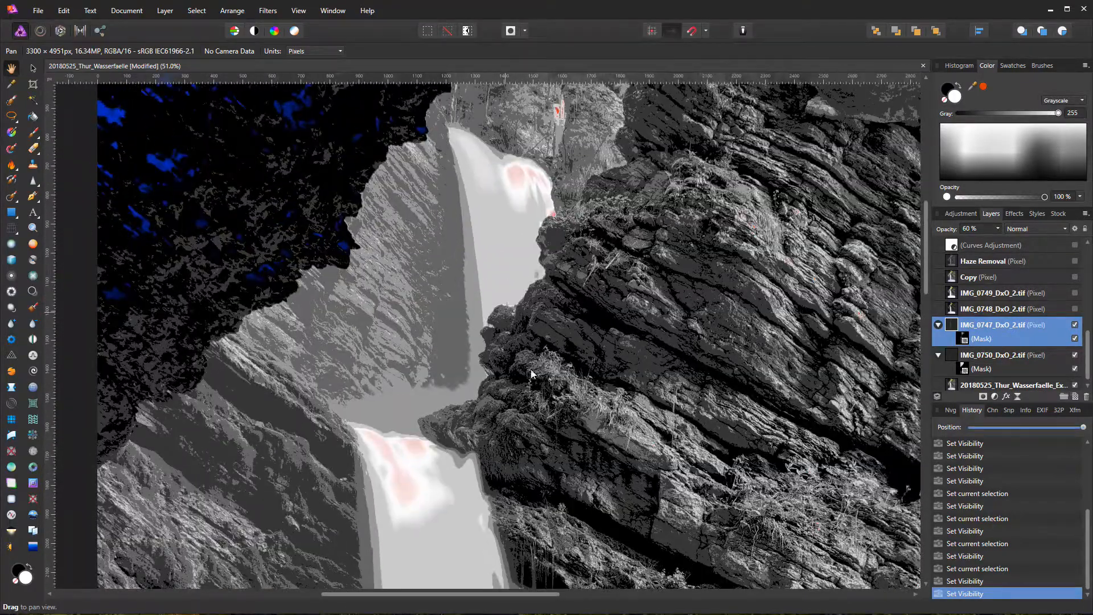
left_click_drag(540, 392, 508, 207)
left_click_drag(505, 389, 488, 263)
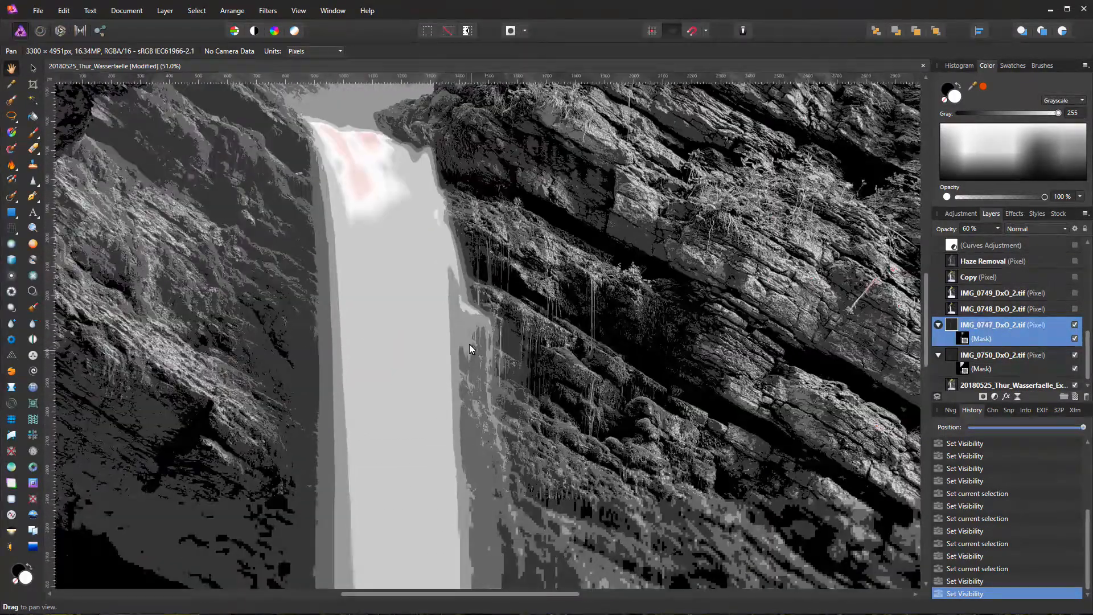
scroll(469, 344, "down", 6)
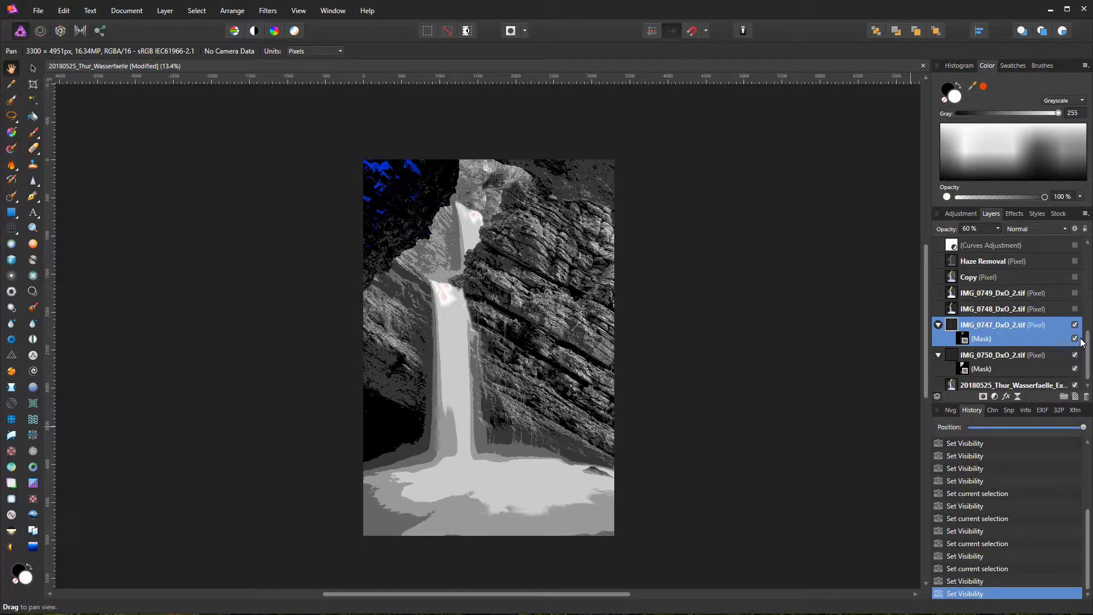
left_click_drag(1084, 356, 1084, 253)
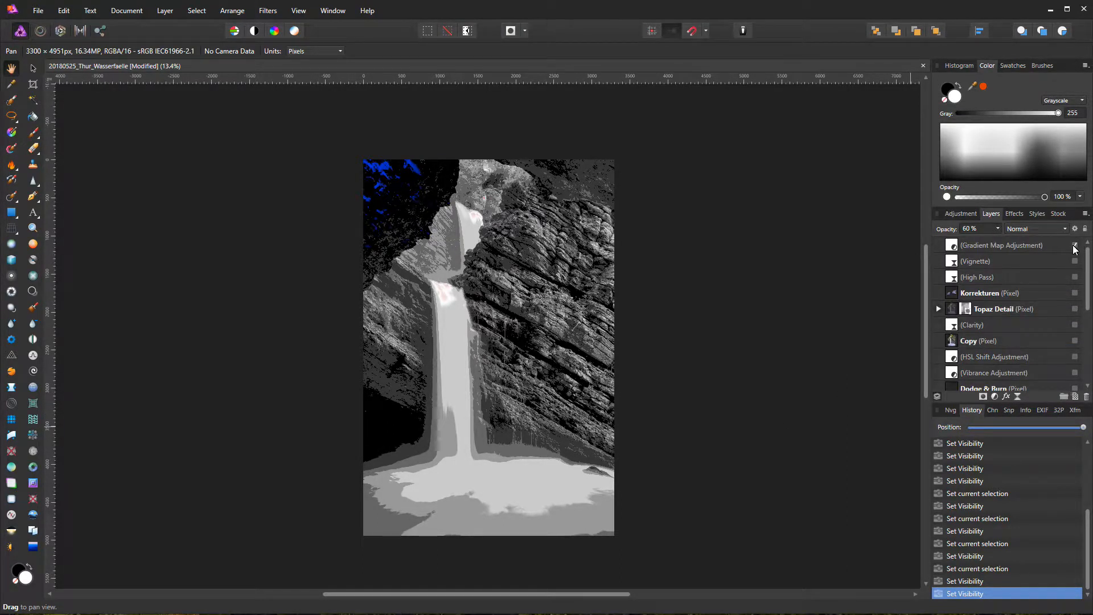
left_click(1075, 245)
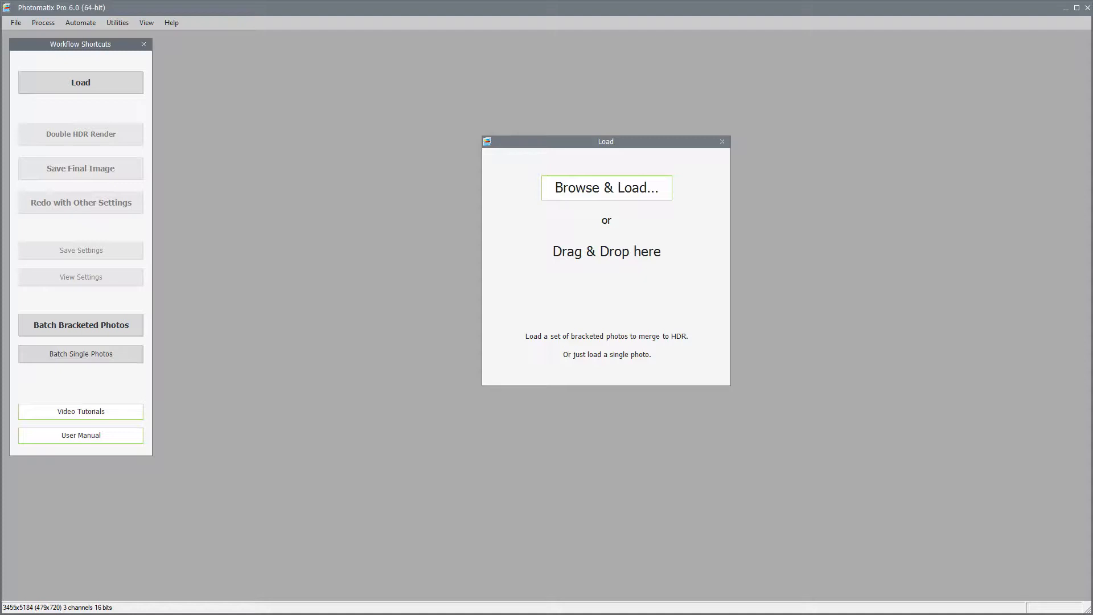
Step: Load the four bracketed photos IMG_0747_DxO_2.tif through IMG_0750_DxO_2.tif from the Project 1 folder into Photomatix Pro
left_click(592, 186)
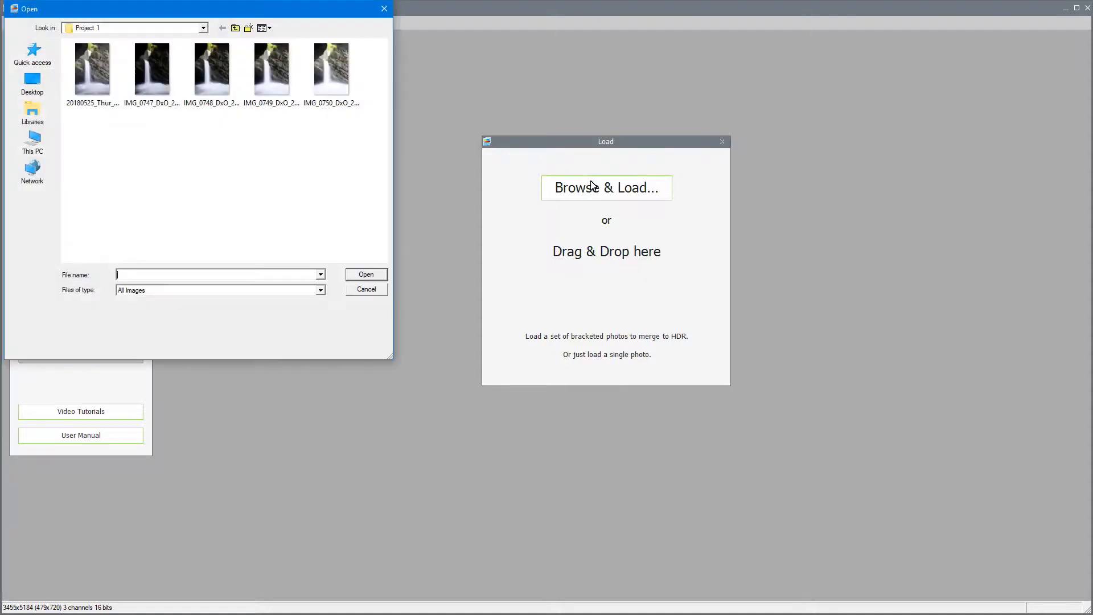
left_click(151, 70)
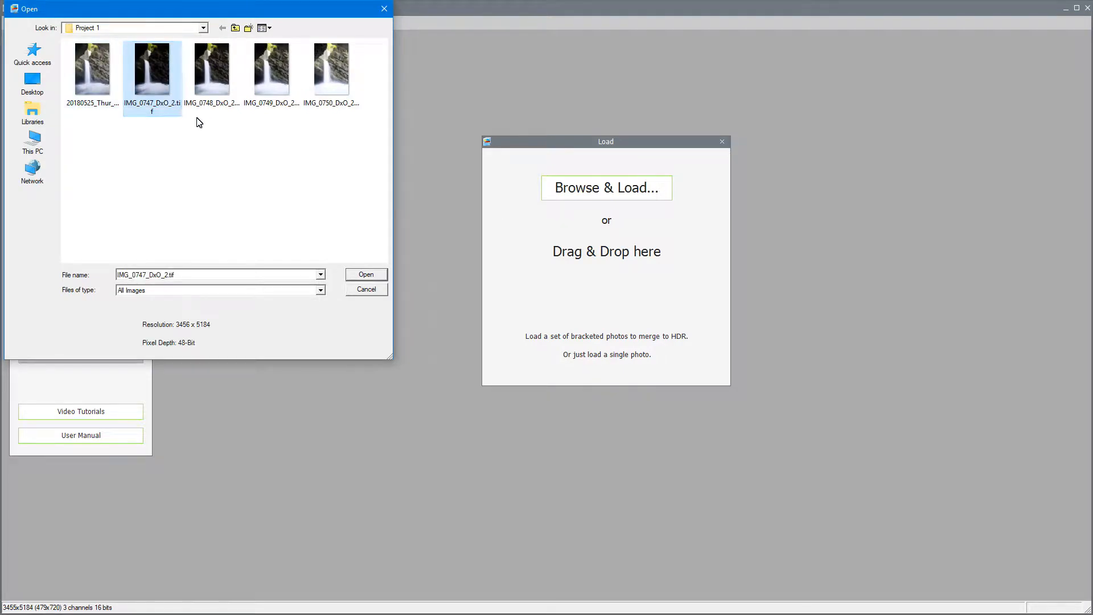
left_click(329, 79, "shift")
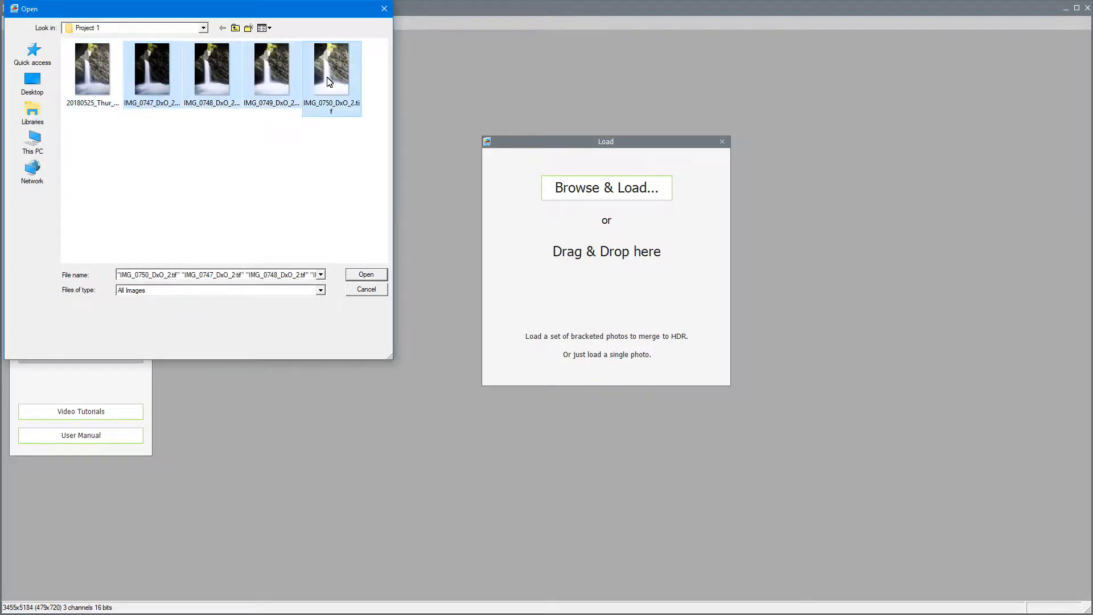
left_click(360, 275)
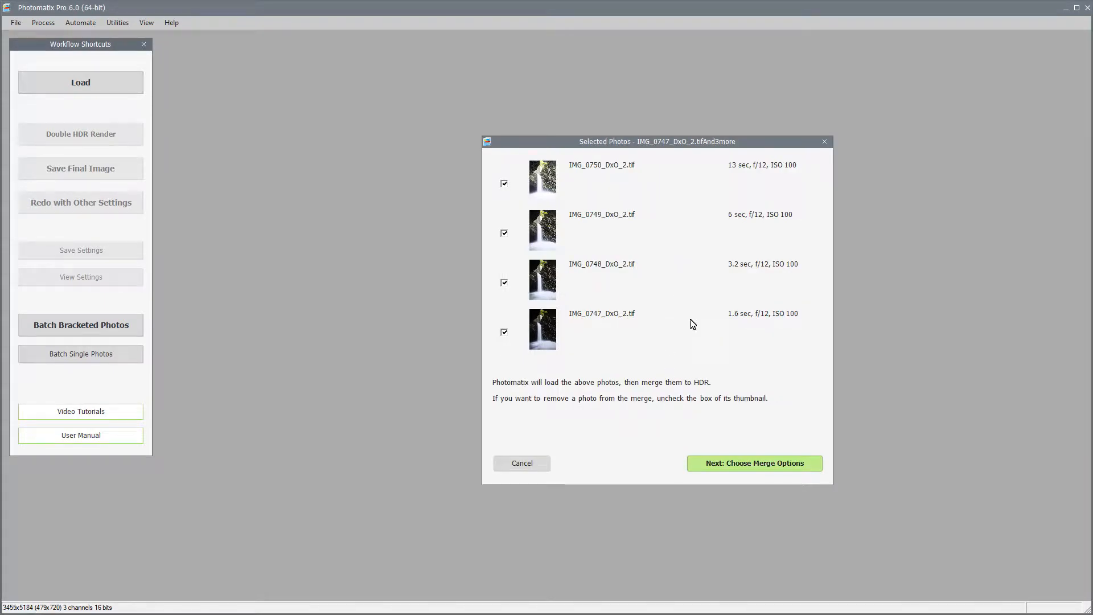
Step: Turn off the ghost removal options for the merge, and align and merge the four photos to HDR
left_click(761, 464)
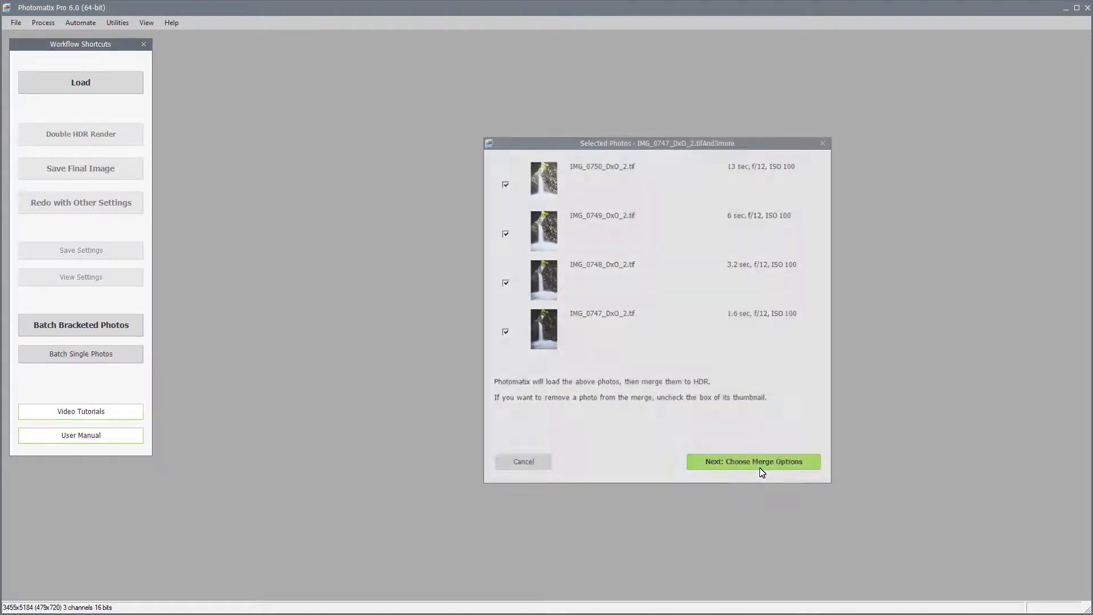
mouse_move(481, 234)
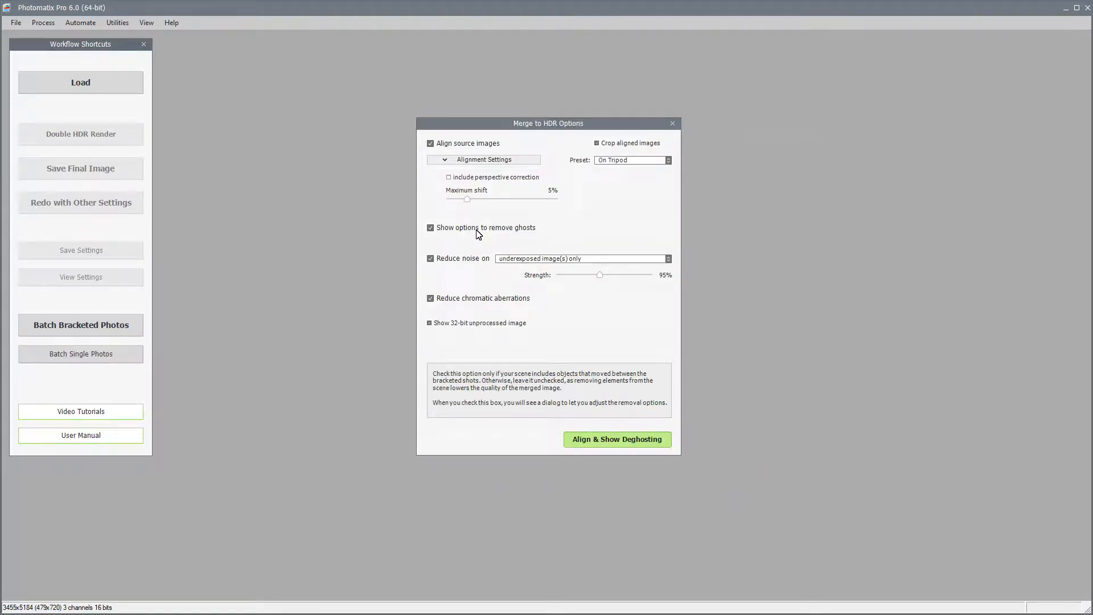
left_click(478, 234)
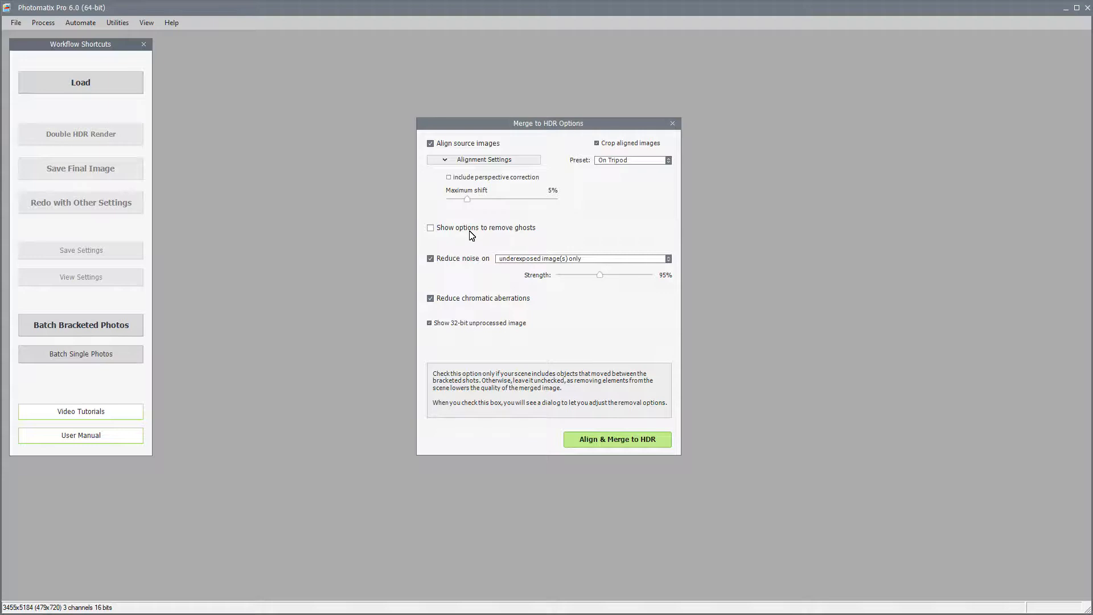
left_click(635, 442)
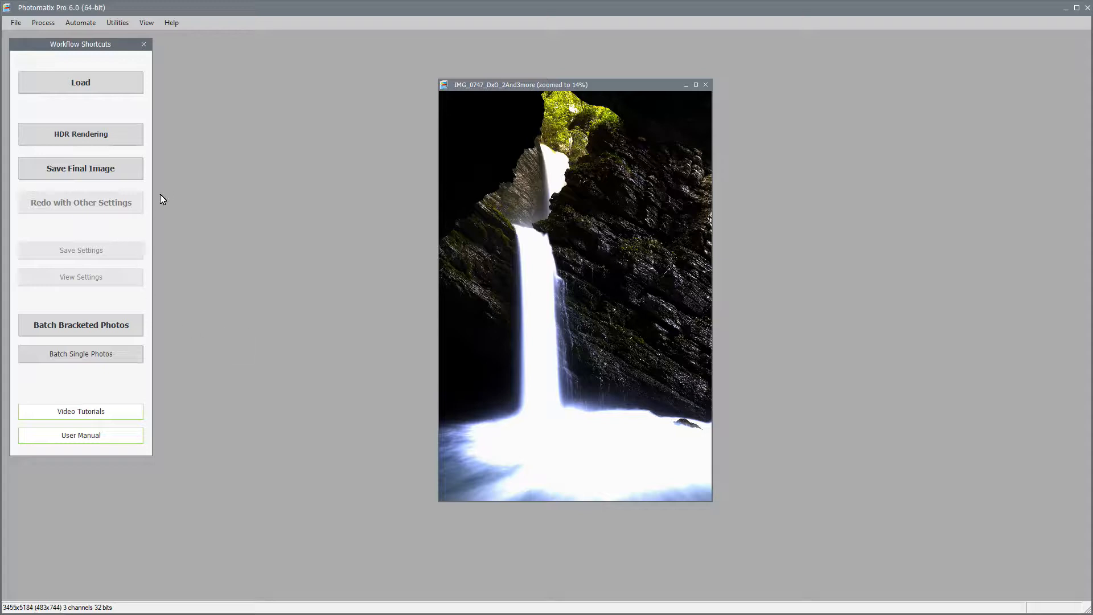
Step: Open the merged image for HDR rendering, move the Adjust & Preview window clear of the workflow shortcuts, and choose the Fusion/Natural method
left_click(96, 142)
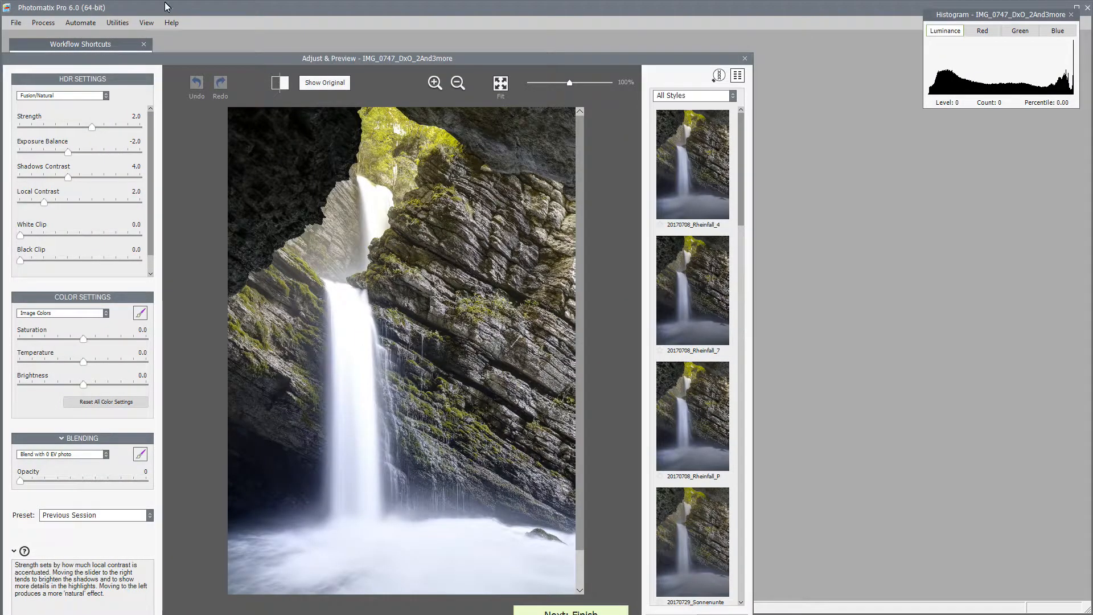
left_click_drag(371, 64, 531, 12)
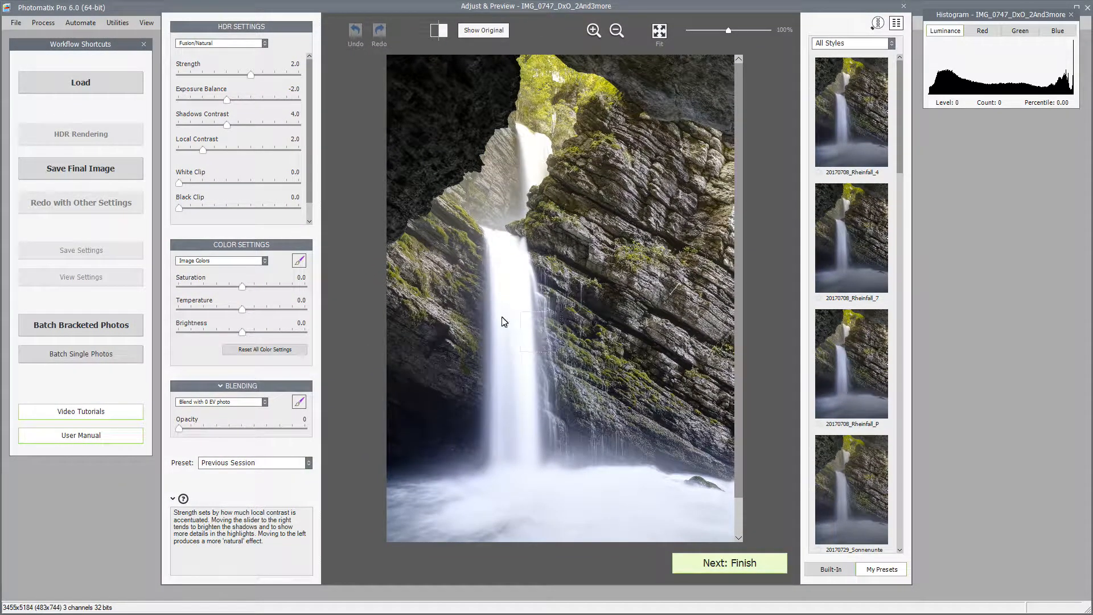
left_click(251, 43)
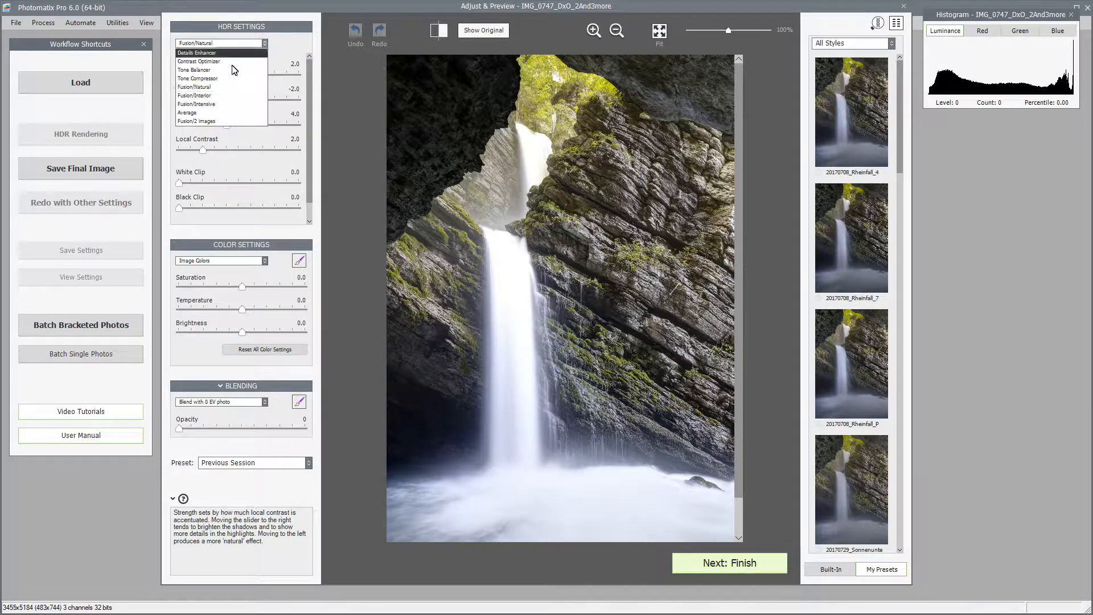
left_click(200, 88)
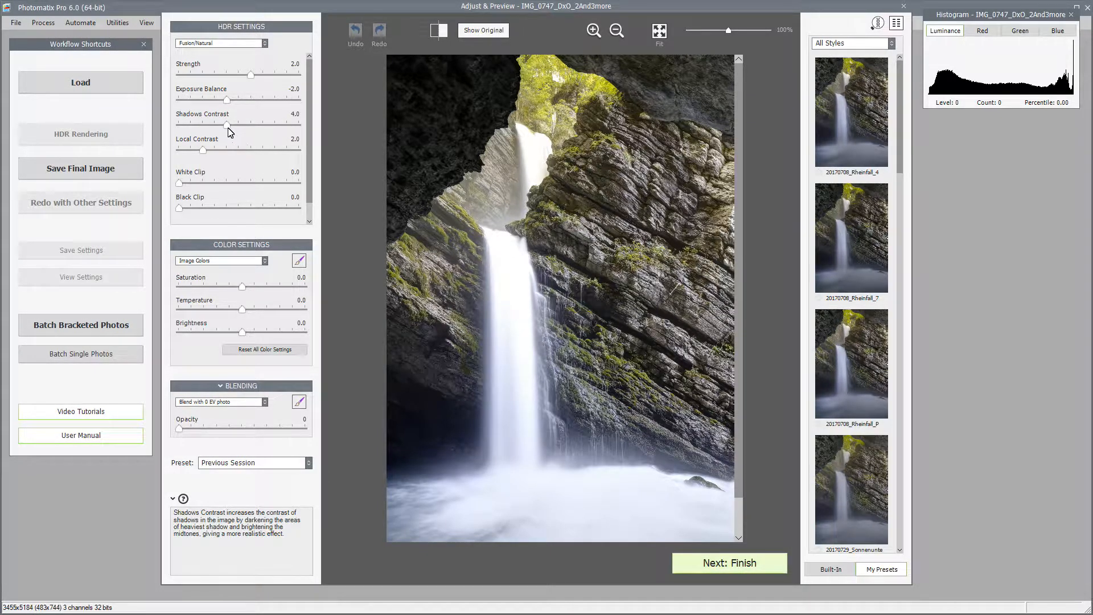
Step: Set Shadows Contrast to 3.0 and Exposure Balance to -2.0, and finish the Fusion/Natural rendering of the merged waterfall image
mouse_move(227, 124)
left_mouse_down()
mouse_move(188, 129)
mouse_move(250, 138)
mouse_move(174, 125)
mouse_move(214, 133)
left_mouse_up()
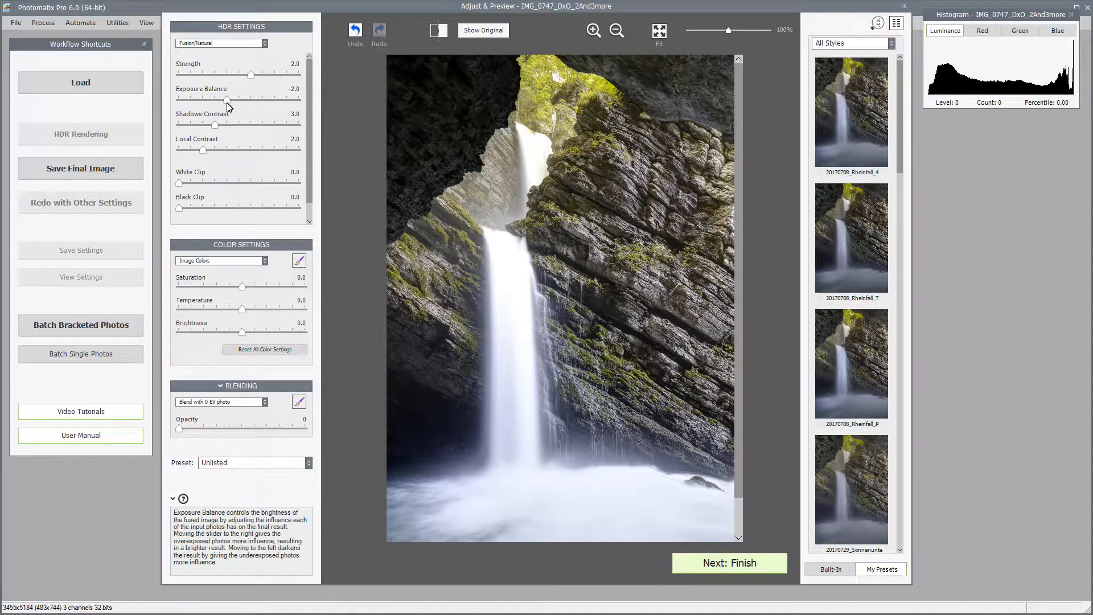
mouse_move(227, 103)
left_mouse_down()
mouse_move(261, 115)
mouse_move(228, 105)
left_mouse_up()
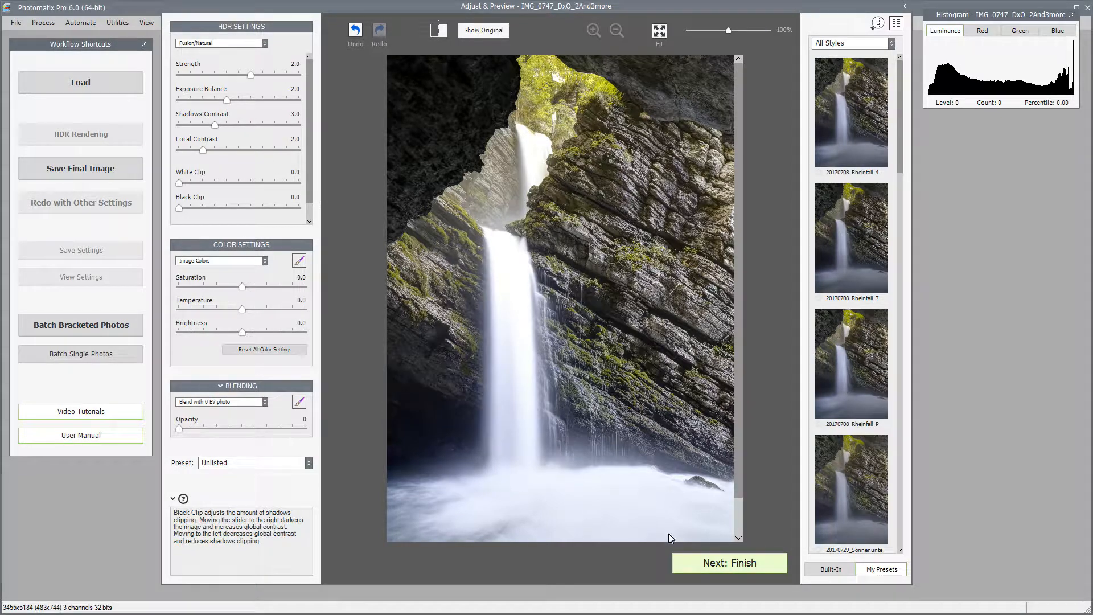
left_click(720, 563)
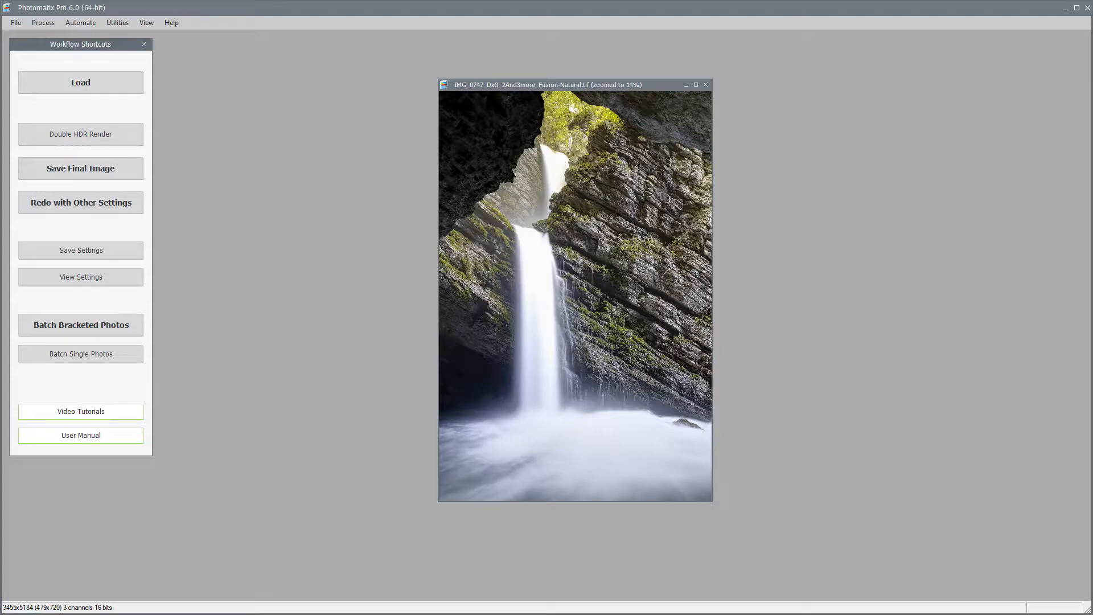
left_click(16, 23)
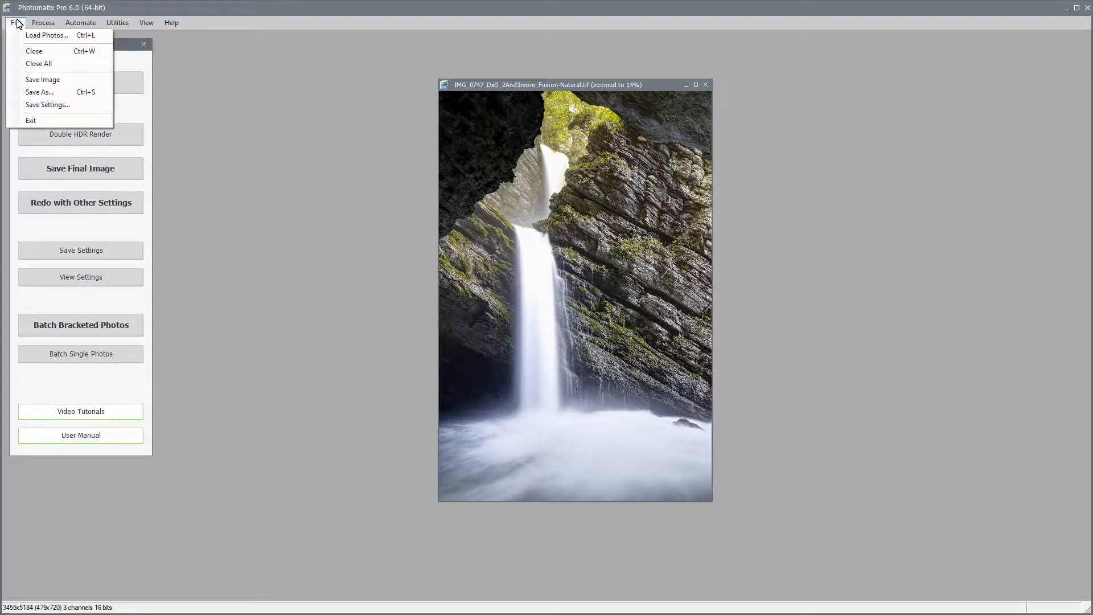
left_click(63, 92)
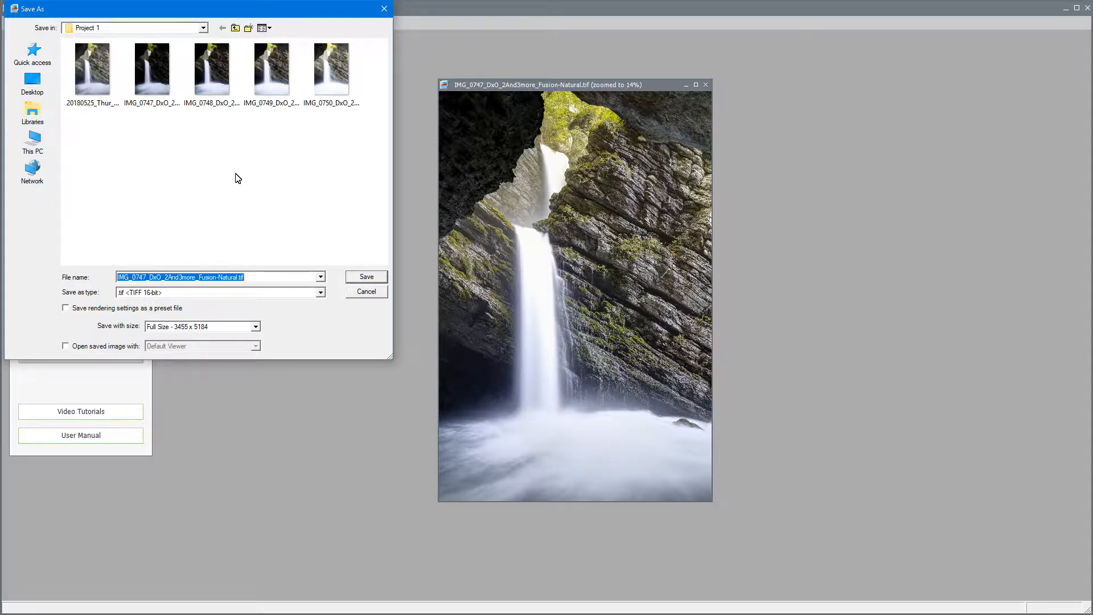
left_click(371, 295)
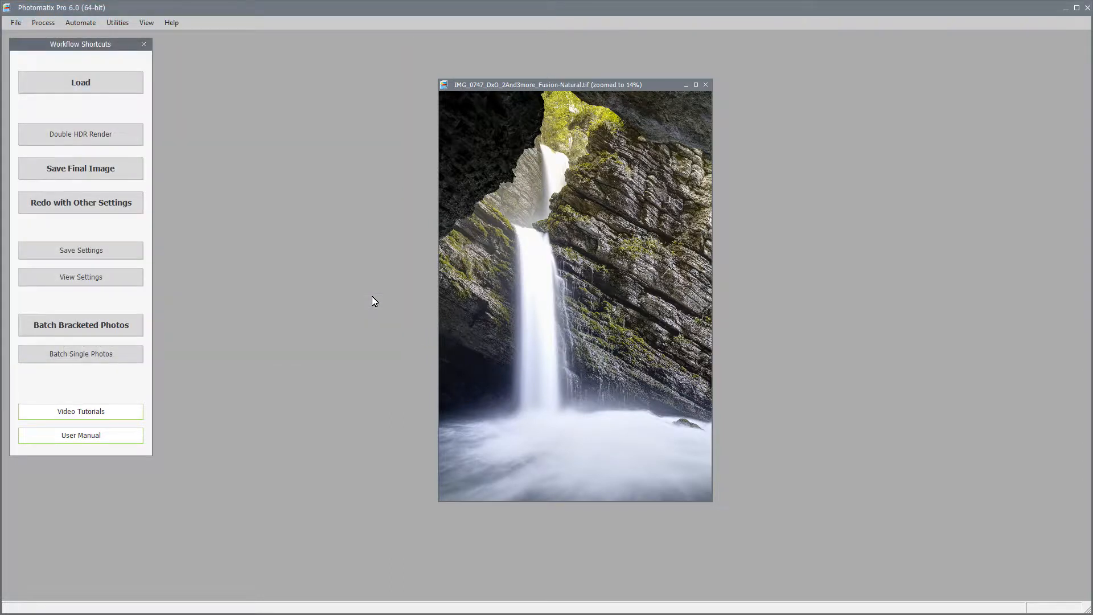